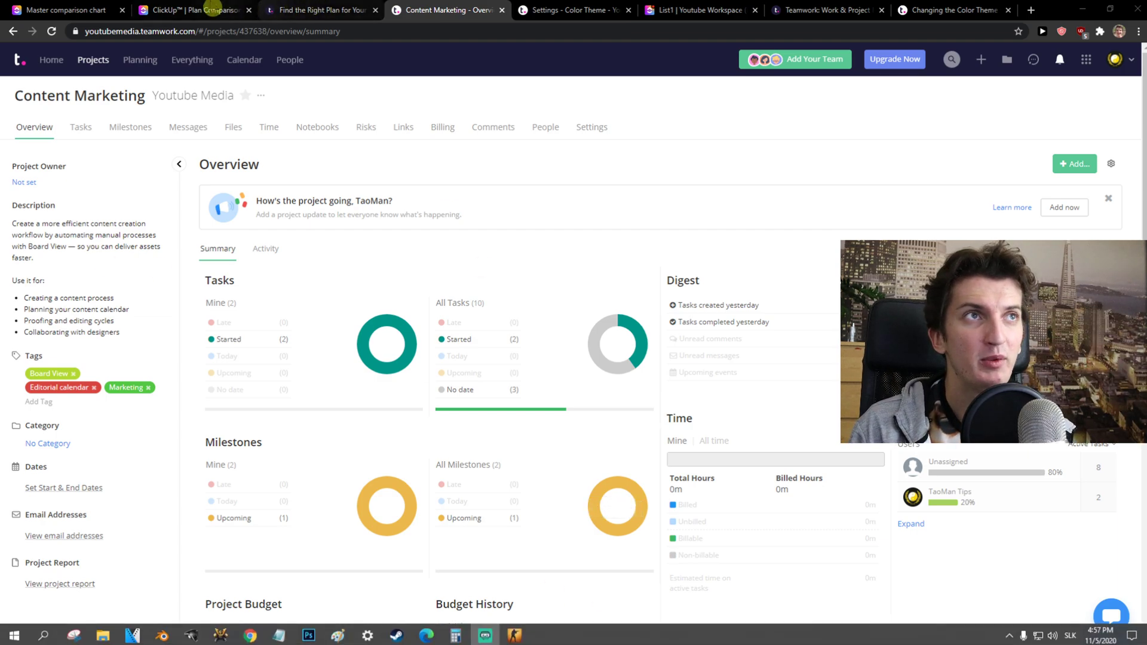
# Move the ClickUp List1 tab to third position with Content Marketing beside it, ending on Content Marketing.
pyautogui.click(639, 12)
pyautogui.moveTo(639, 12); pyautogui.dragTo(303, 12)
pyautogui.click(412, 10)
pyautogui.moveTo(567, 10); pyautogui.dragTo(454, 10)
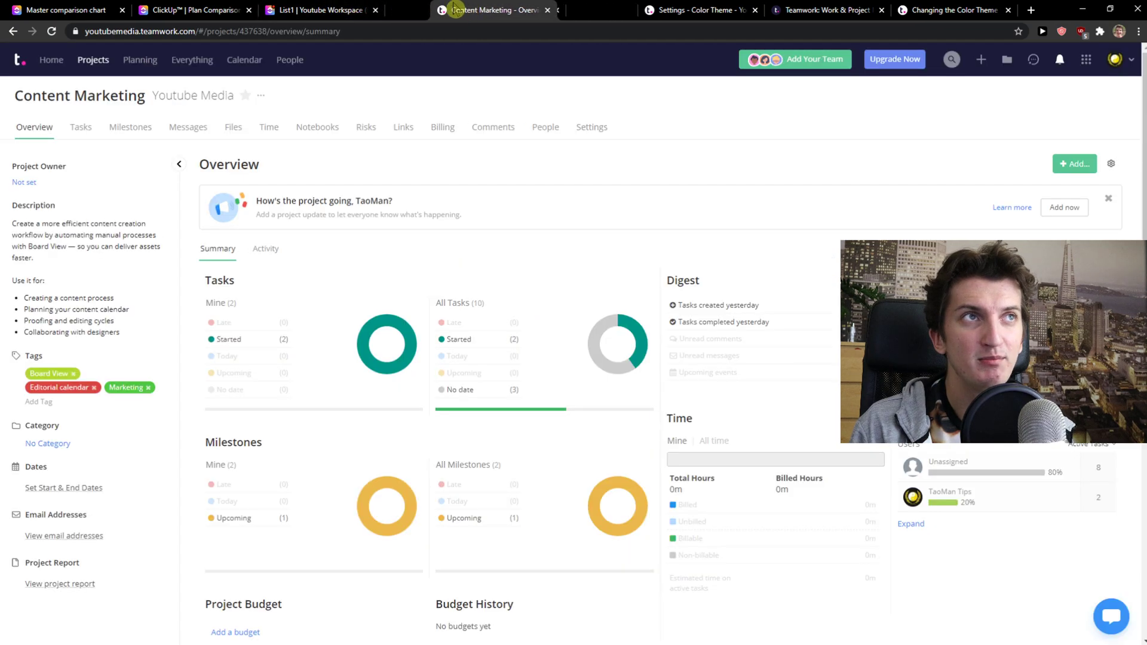
pyautogui.click(335, 11)
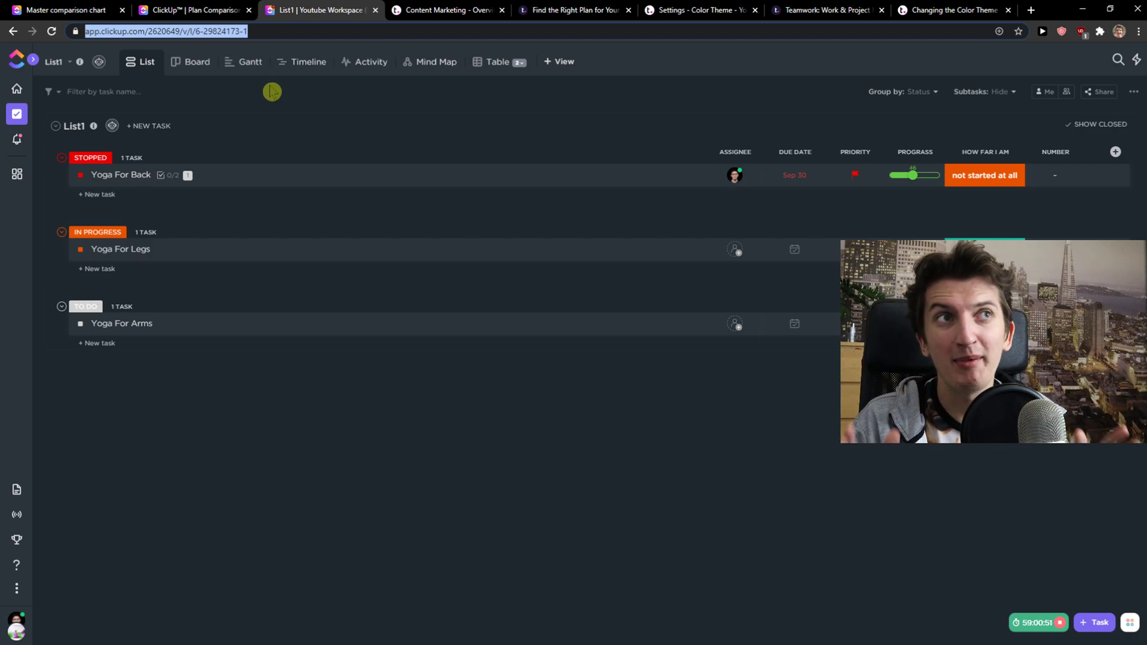
pyautogui.click(427, 10)
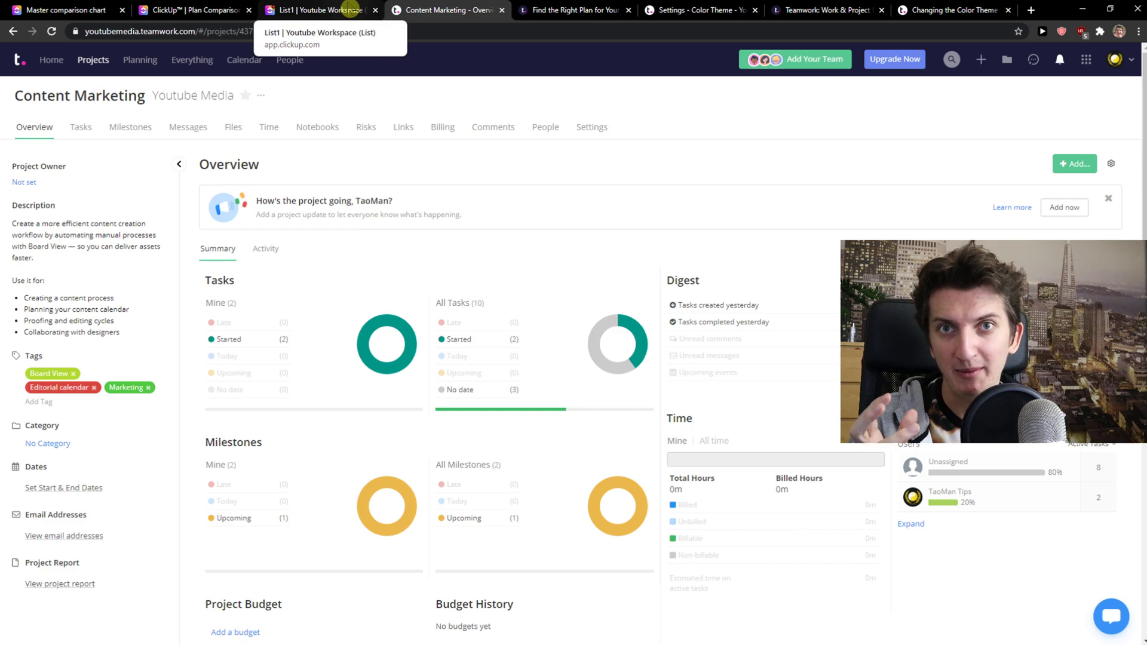
# Show the Content Marketing Milestones page, glancing at ClickUp List1 in between.
pyautogui.click(132, 127)
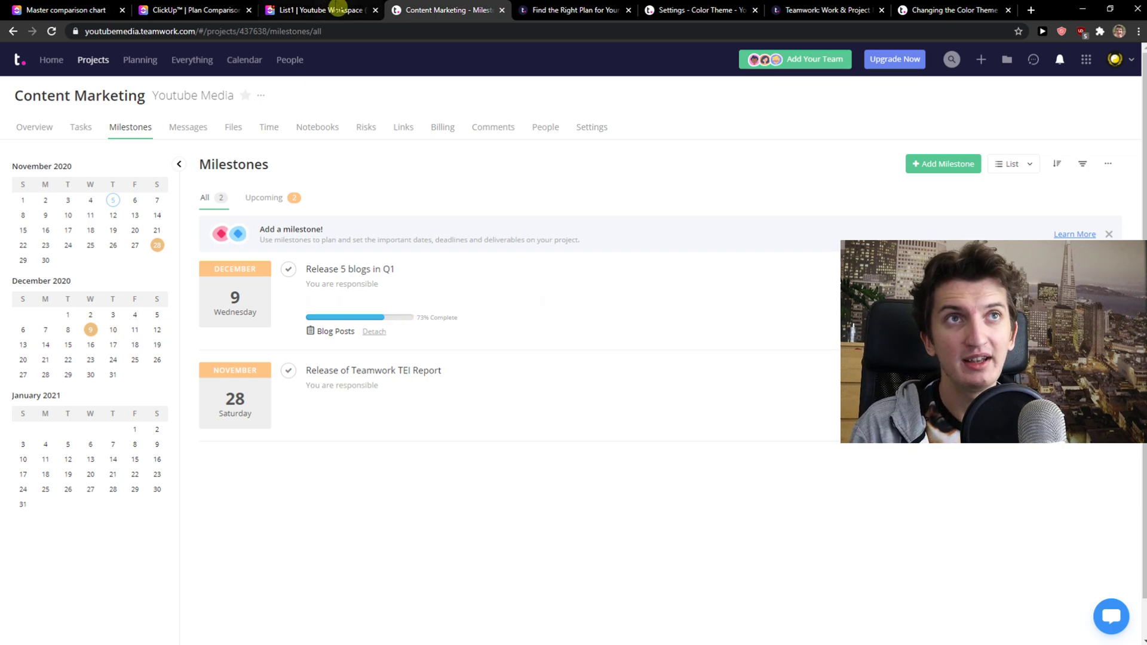
pyautogui.click(328, 10)
pyautogui.click(456, 8)
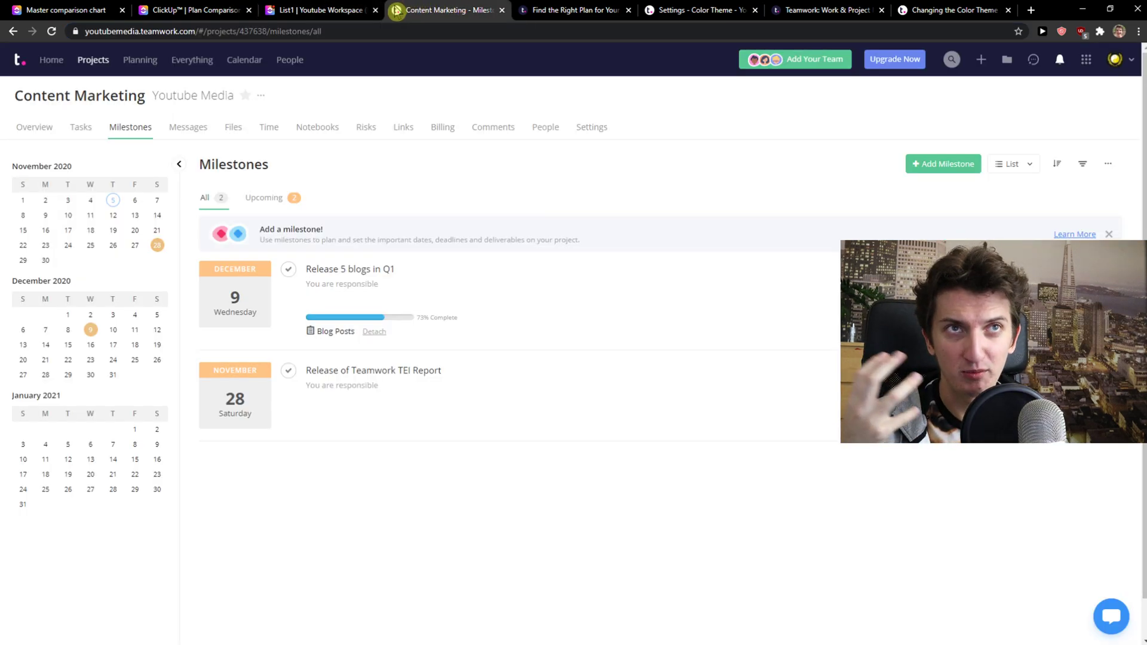
# Visit the project overview, the Home activity feed, My Work and the active projects list.
pyautogui.click(34, 133)
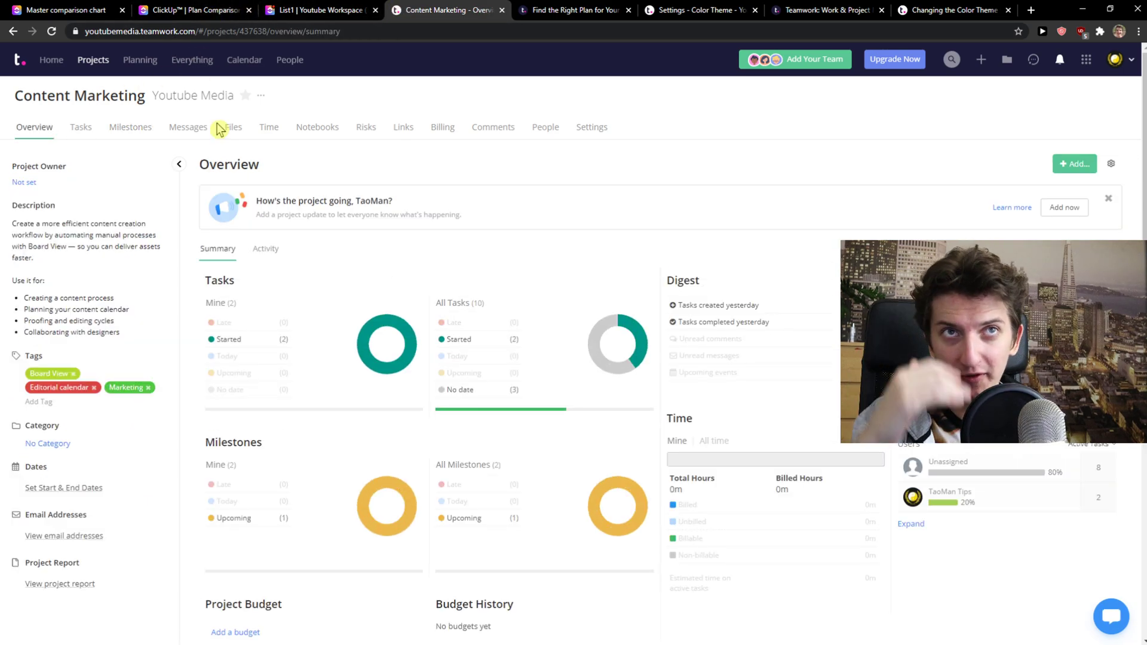
pyautogui.click(51, 59)
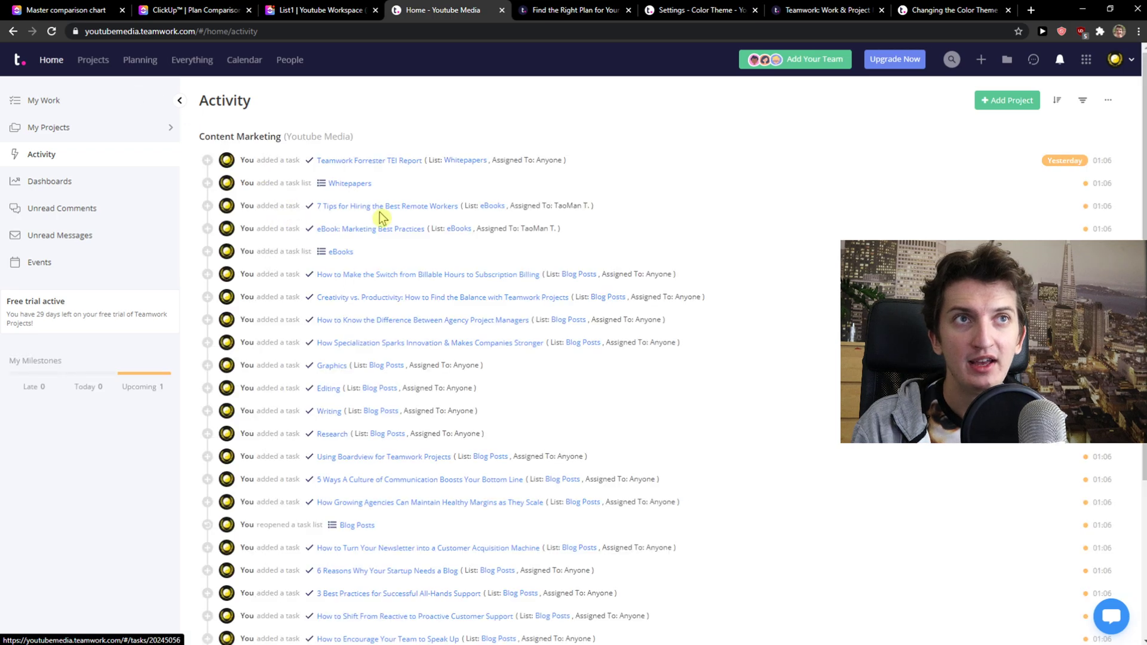
pyautogui.click(58, 107)
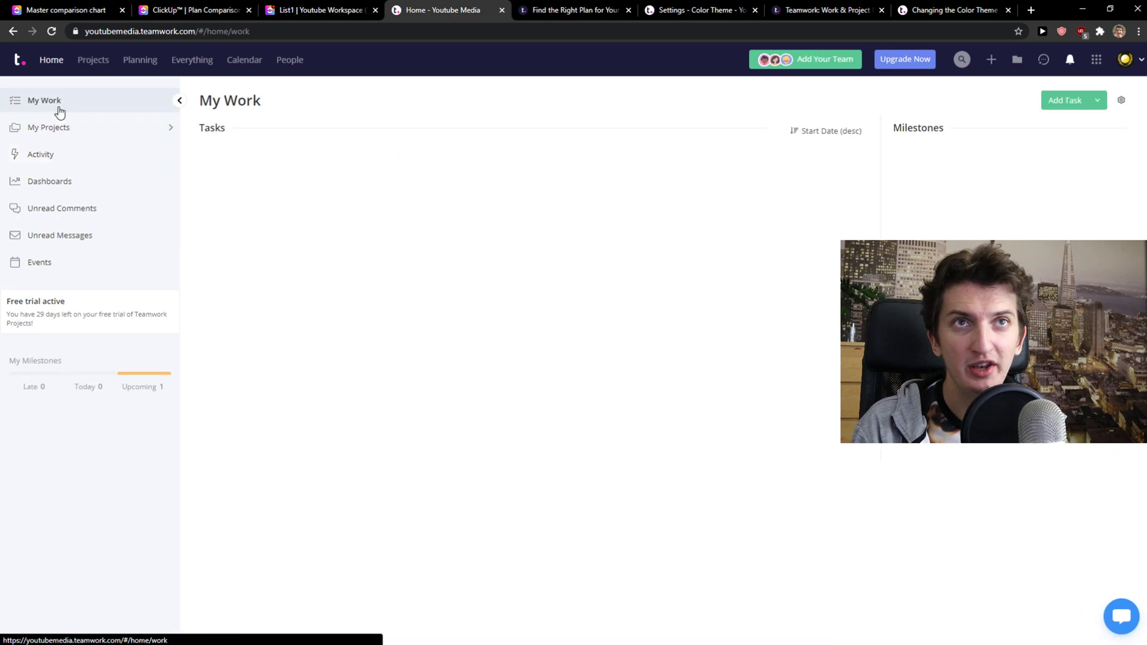
pyautogui.click(83, 59)
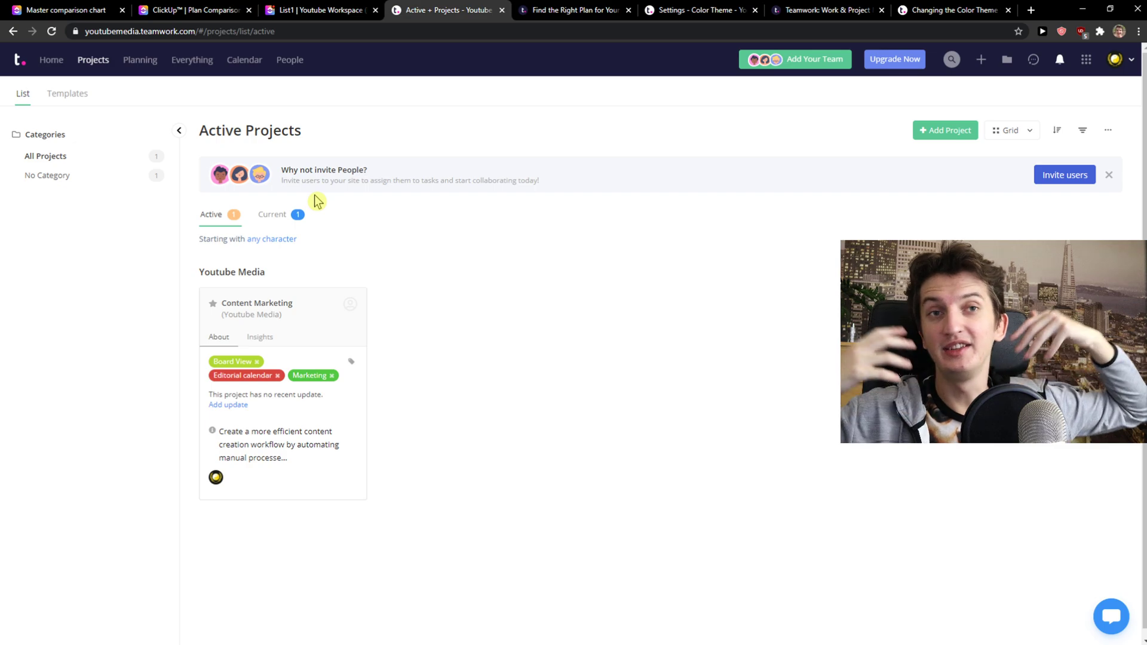
# Open the Youtube portfolio board, then browse Everything's comments, completed tasks, milestones and files.
pyautogui.click(143, 62)
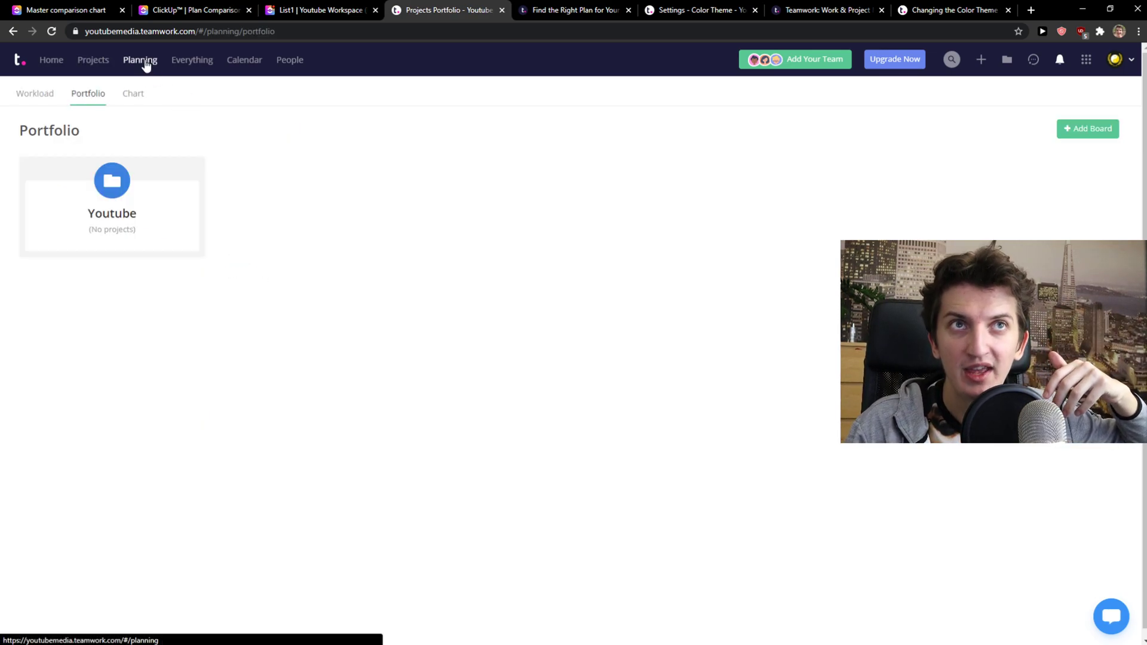
pyautogui.click(118, 223)
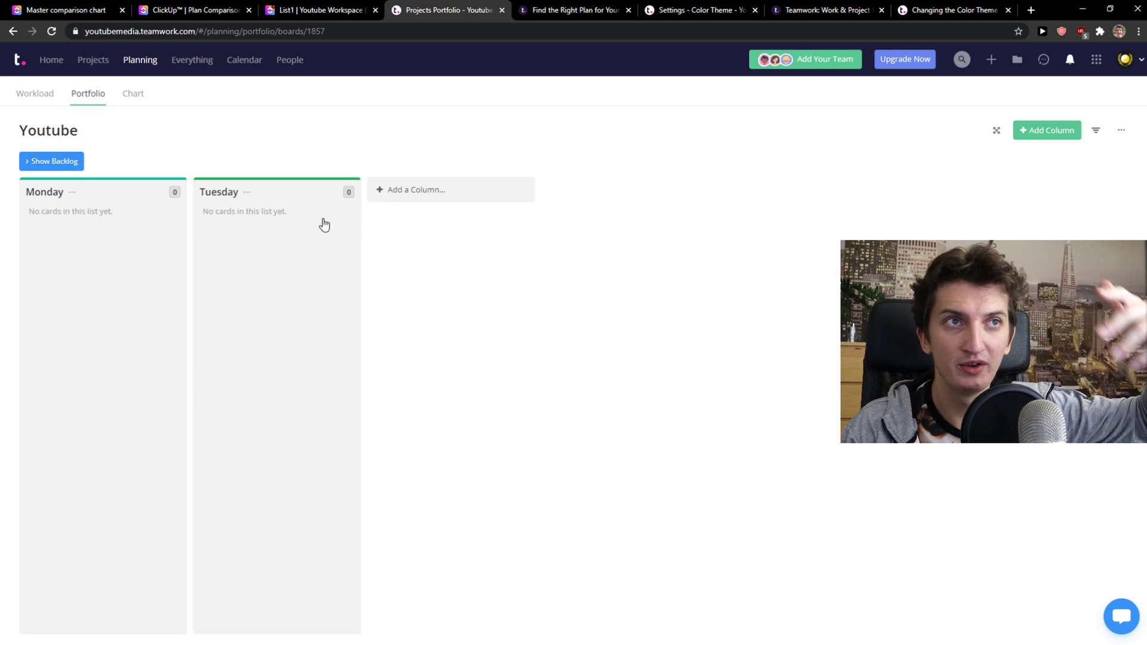
pyautogui.click(189, 60)
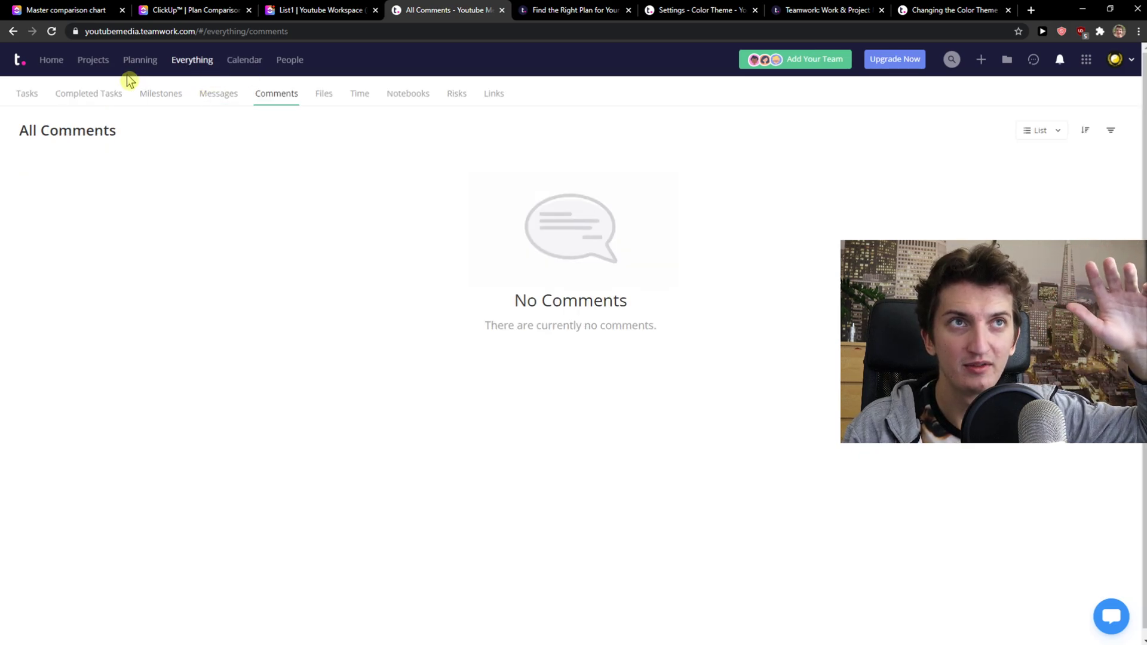
pyautogui.click(94, 94)
pyautogui.click(173, 93)
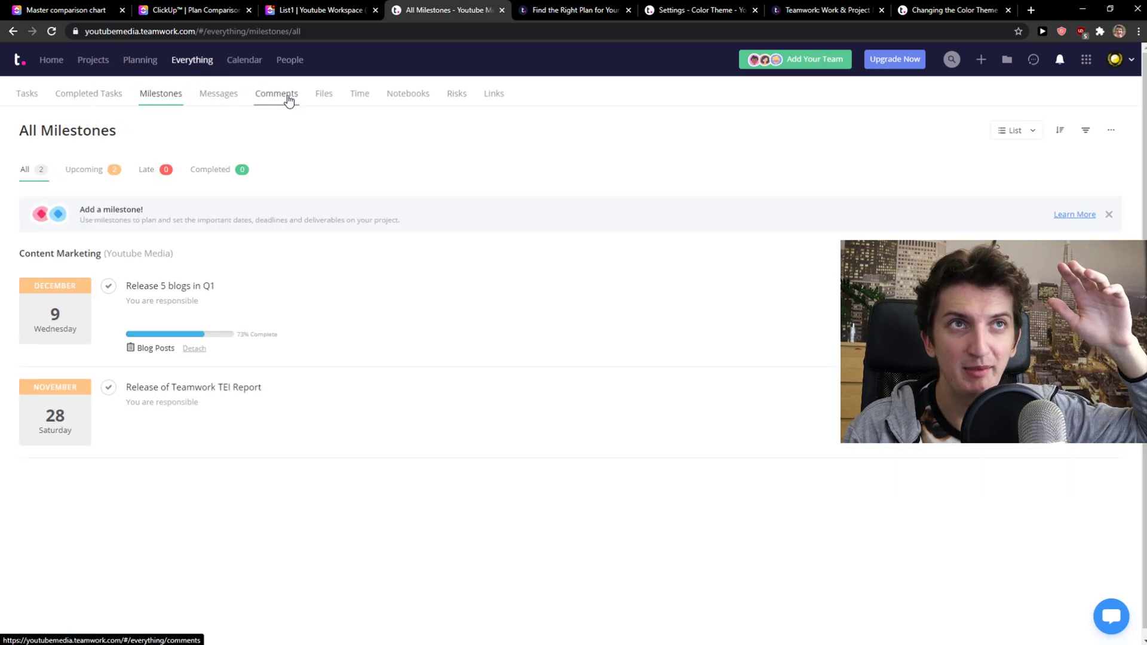
pyautogui.click(323, 96)
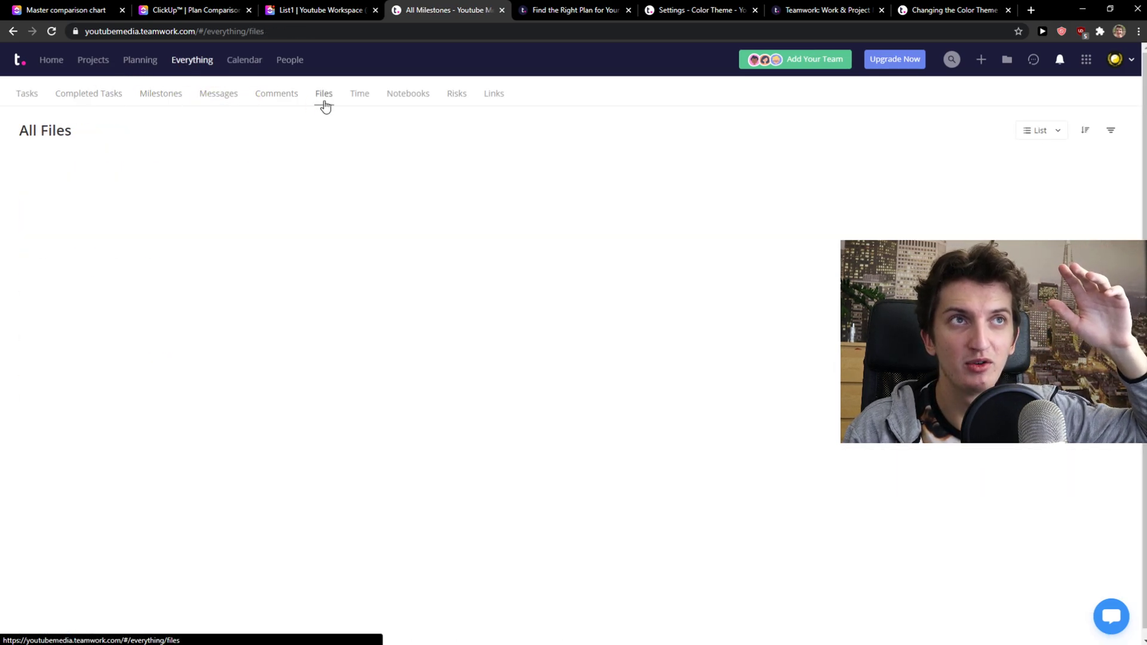
# Check the November 2020 calendar and the People companies list, then return to My Work.
pyautogui.click(234, 66)
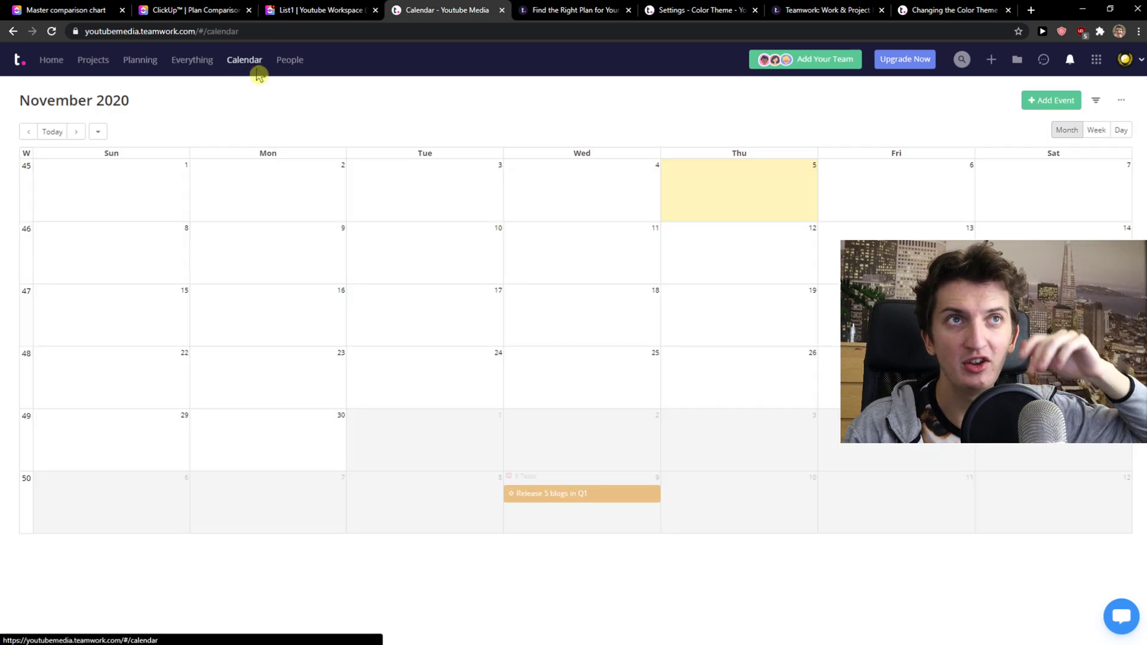
pyautogui.click(287, 65)
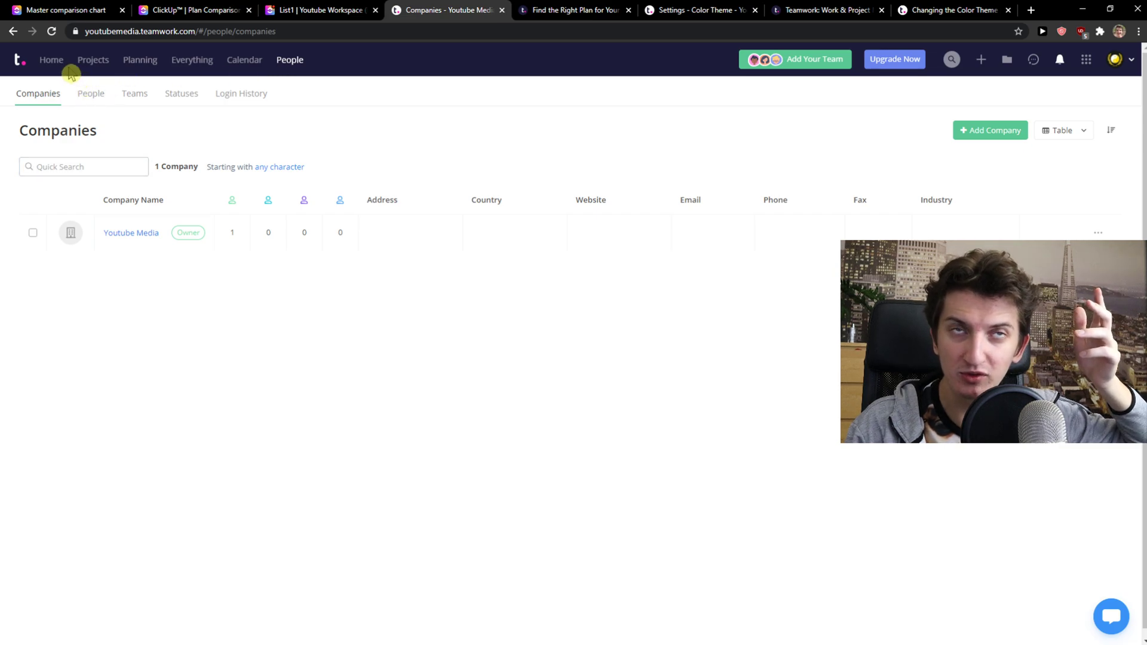
pyautogui.click(47, 66)
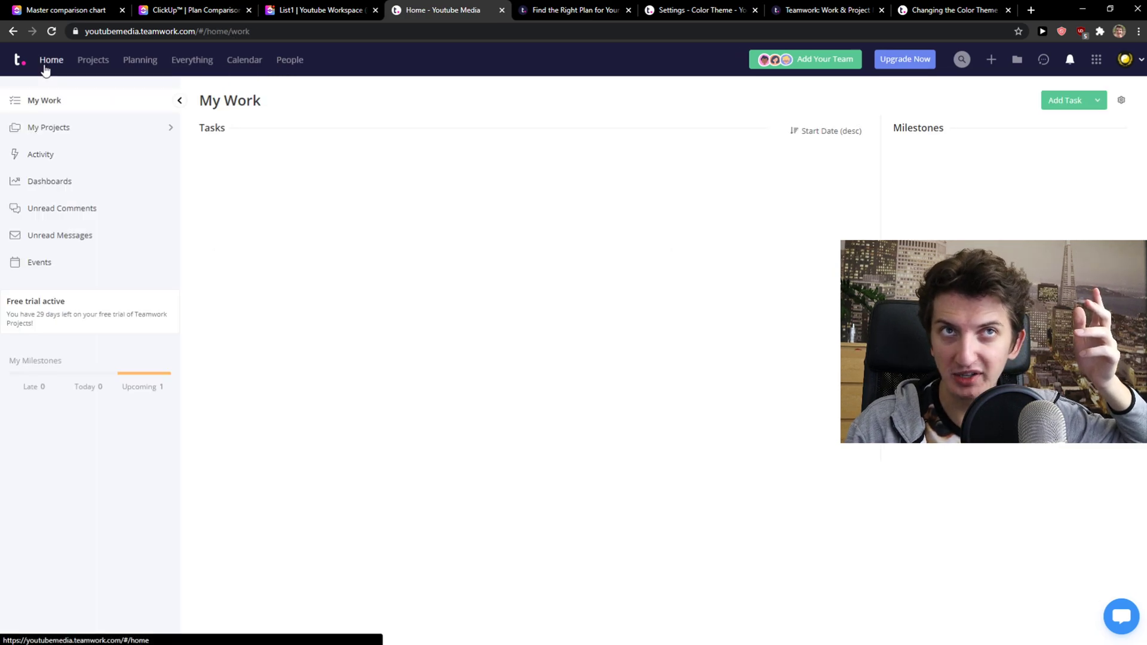
# Open the Content Marketing project overview from the active projects list and scroll through it.
pyautogui.click(93, 67)
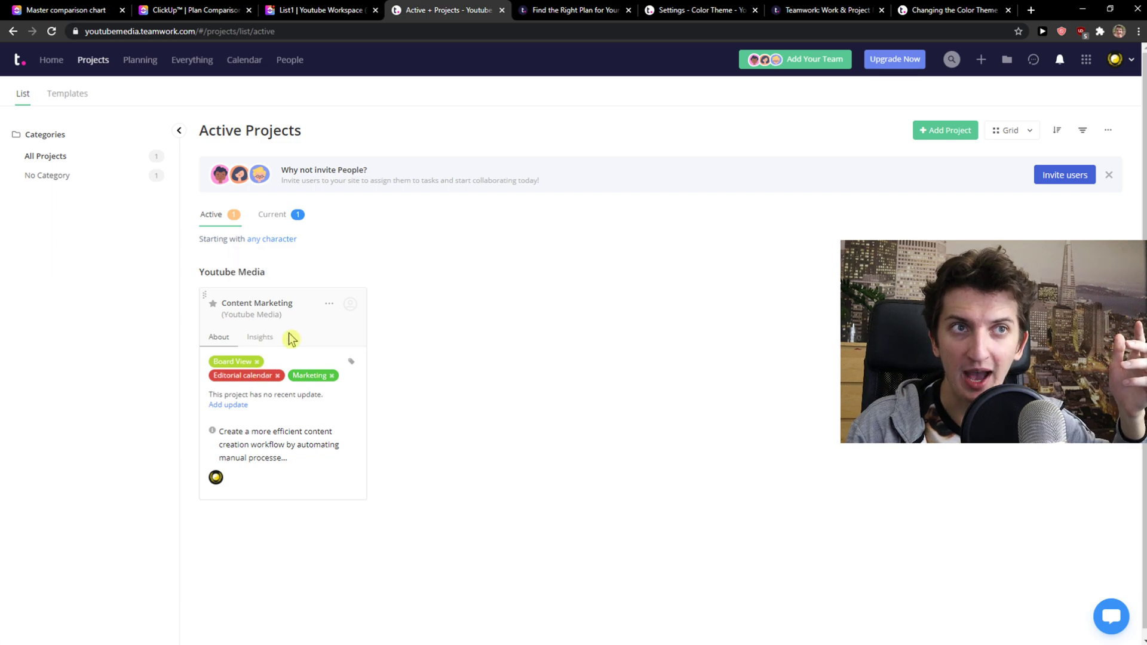
pyautogui.click(258, 305)
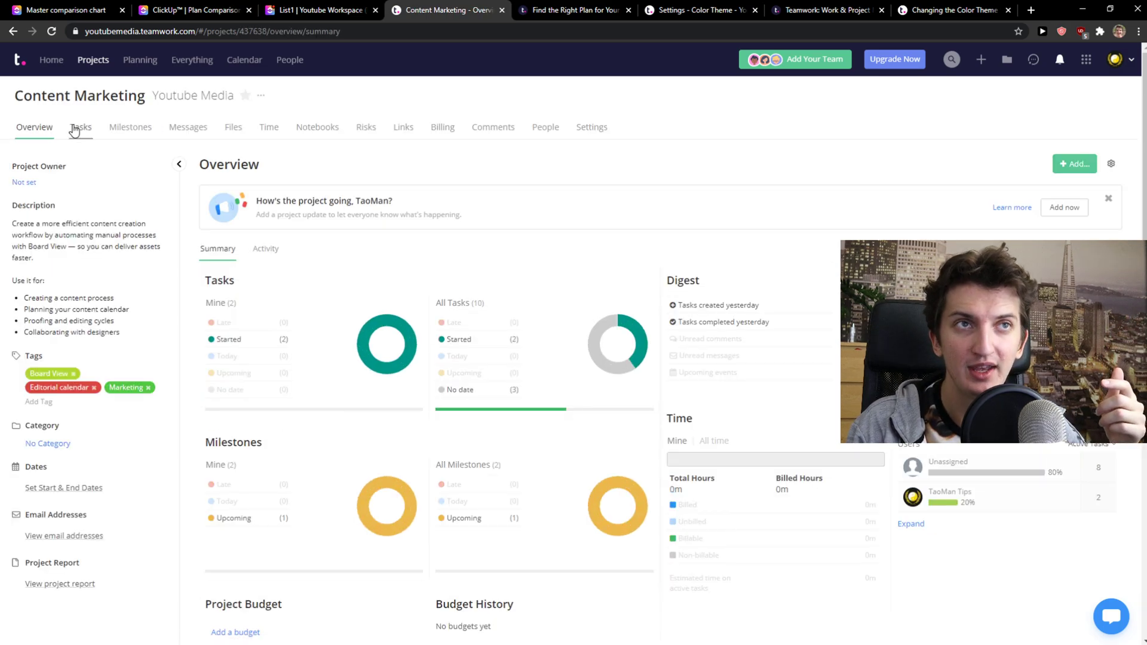
pyautogui.scroll(-1, 385, 331)
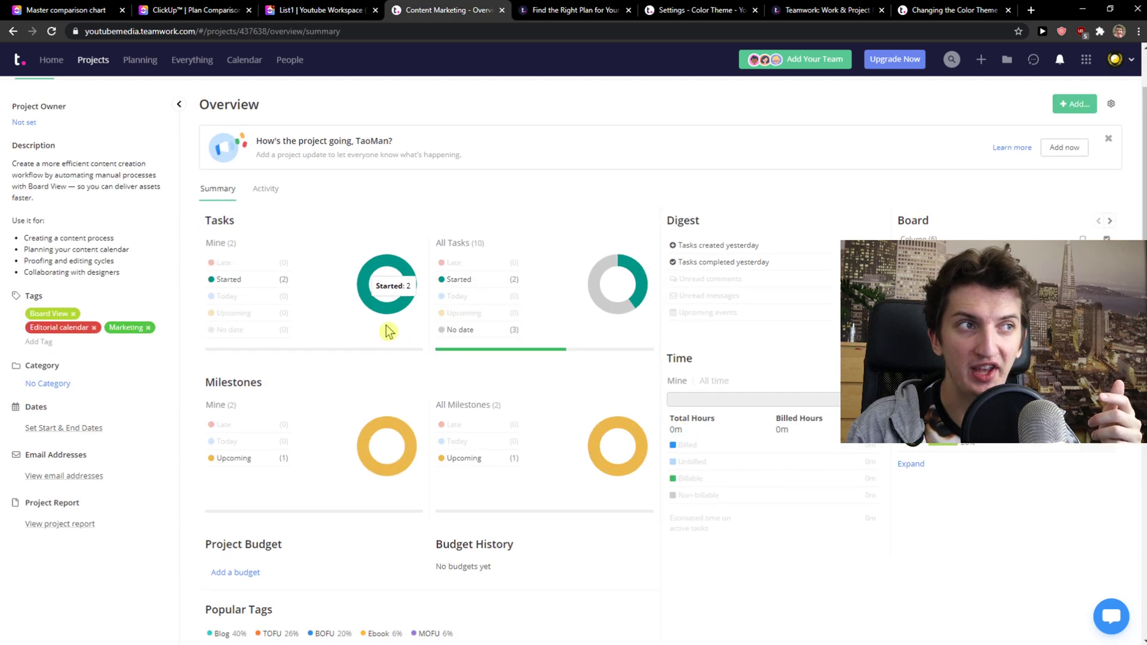
pyautogui.scroll(1, 385, 331)
pyautogui.scroll(-1, 328, 352)
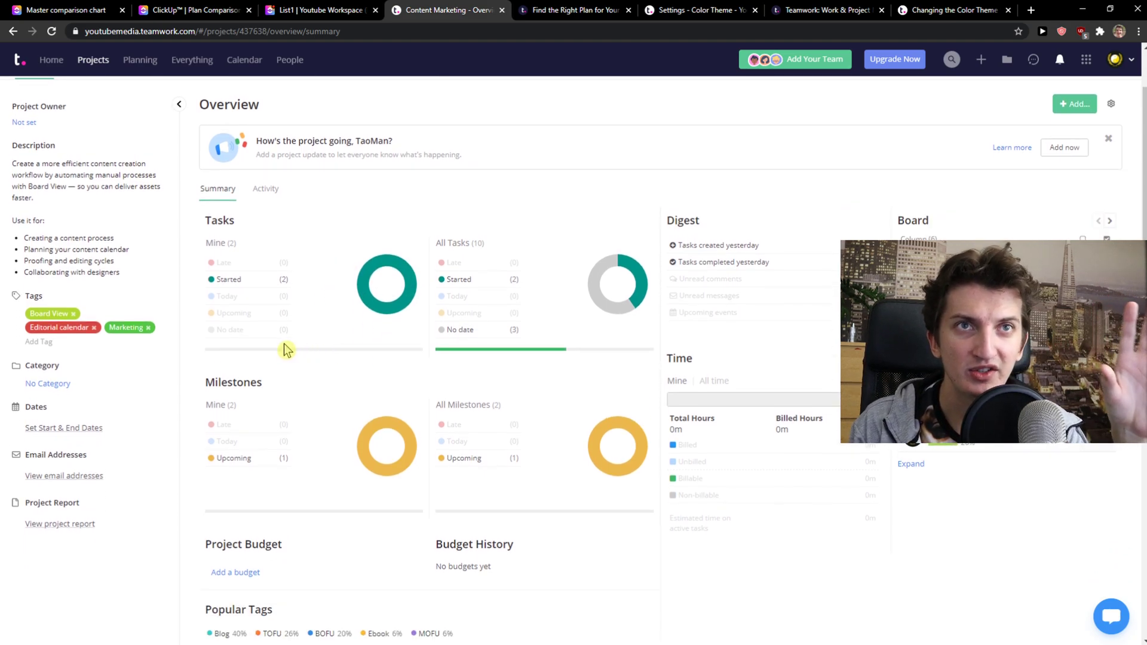
pyautogui.scroll(-6, 280, 353)
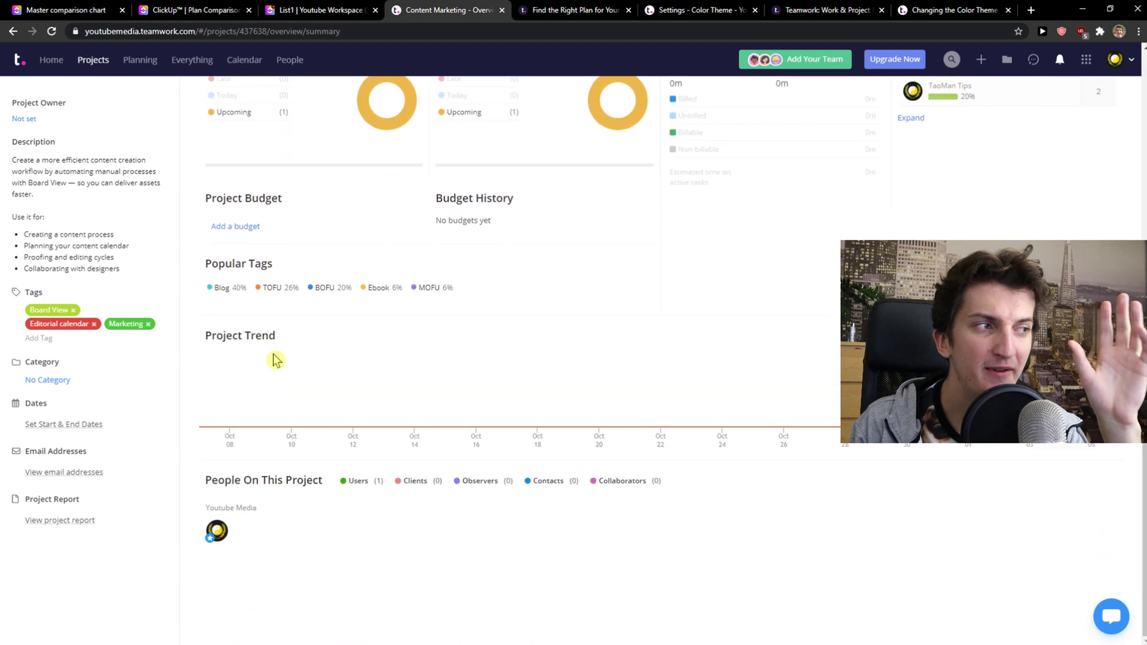
pyautogui.scroll(7, 275, 360)
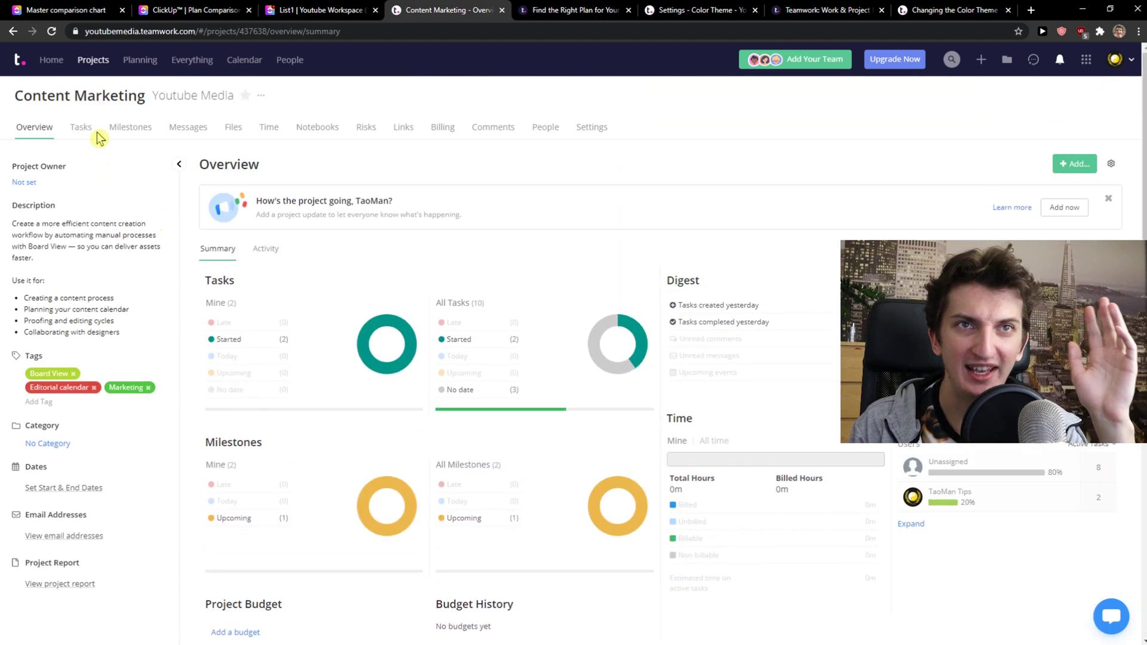
# Show the project's task lists for Cards, Blog Posts, eBooks and Whitepapers.
pyautogui.click(82, 128)
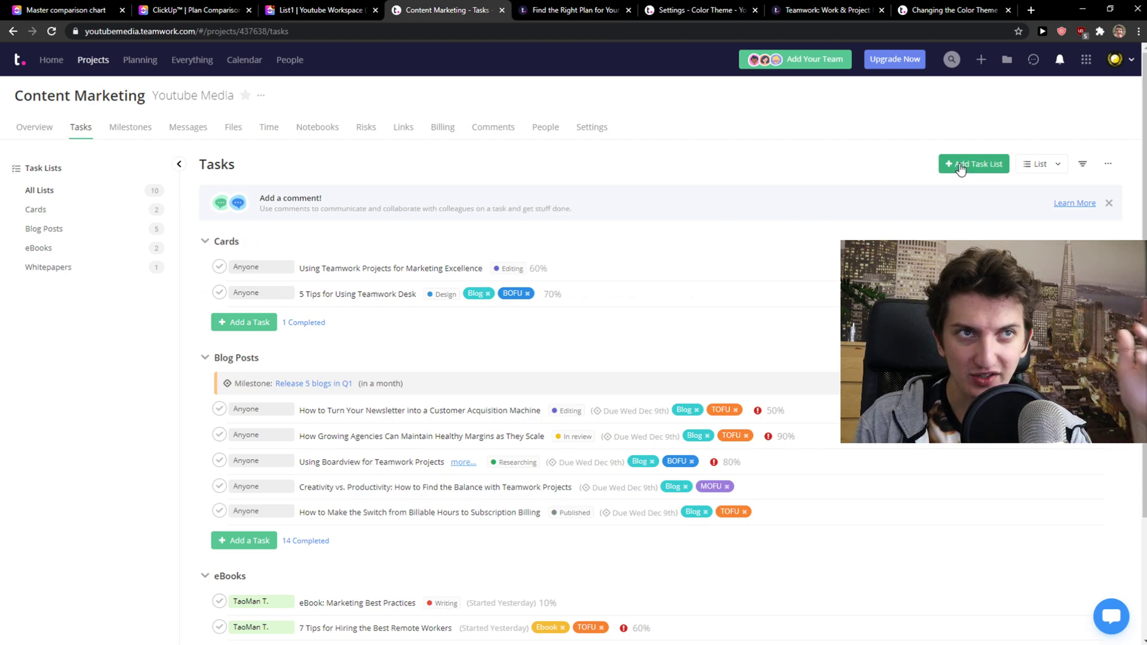
pyautogui.scroll(-3, 412, 420)
pyautogui.scroll(3, 285, 427)
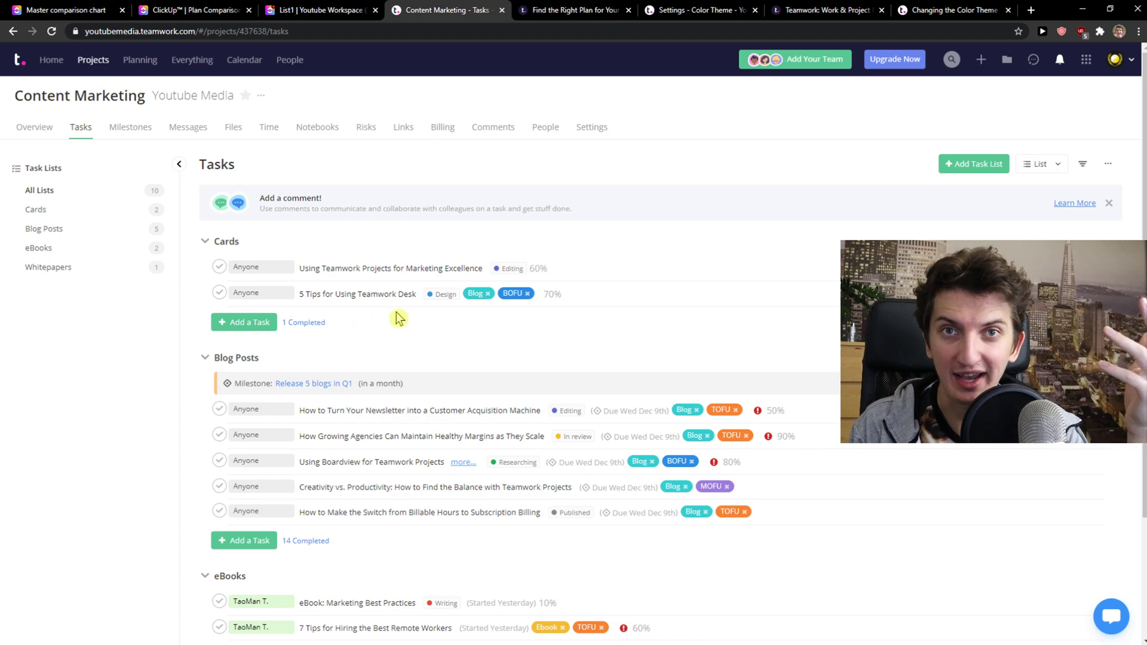
pyautogui.click(310, 10)
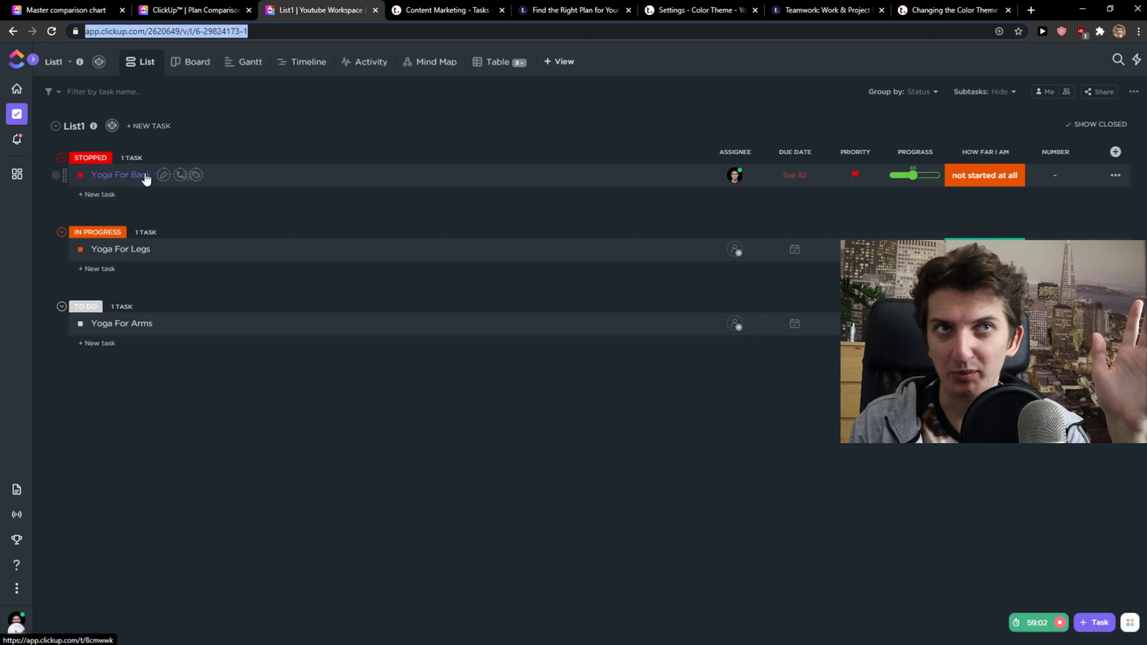
pyautogui.hotkey('ctrl', 'Tab')
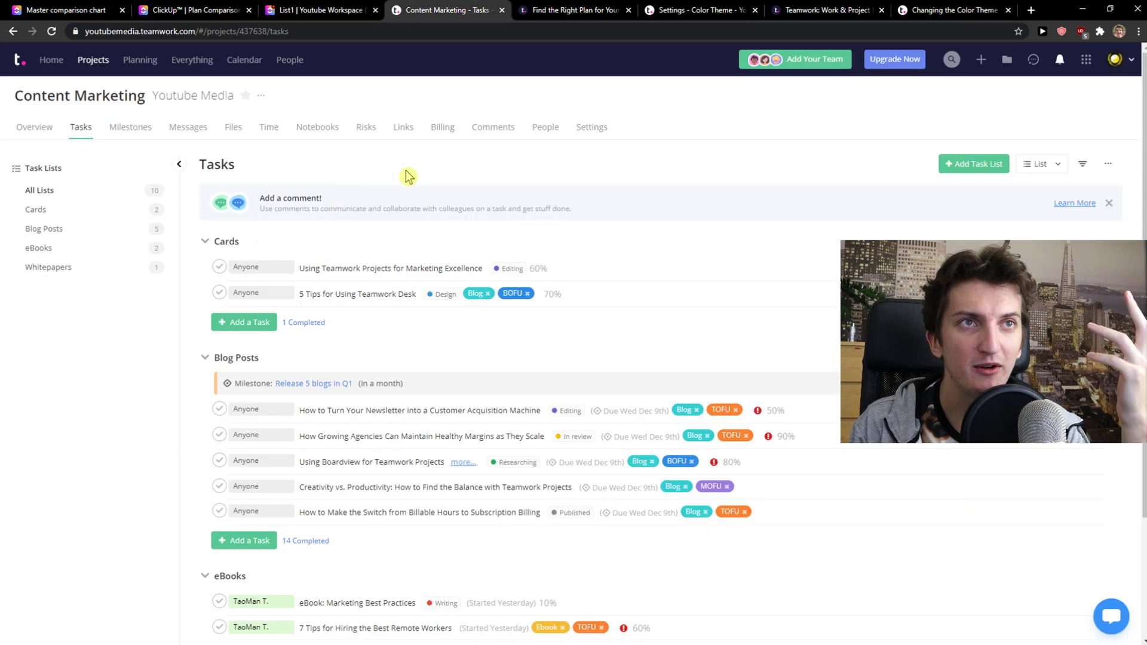
# View the project's tasks as a Board, then as a Gantt timeline, and go back.
pyautogui.click(1042, 168)
pyautogui.click(1016, 228)
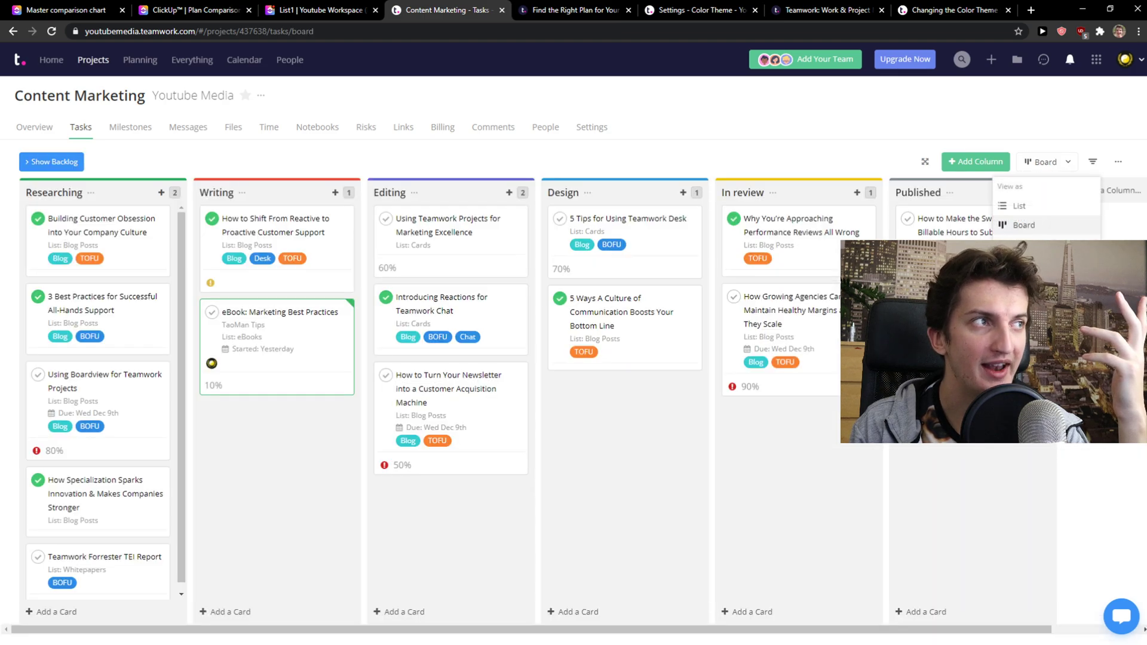
pyautogui.click(1018, 244)
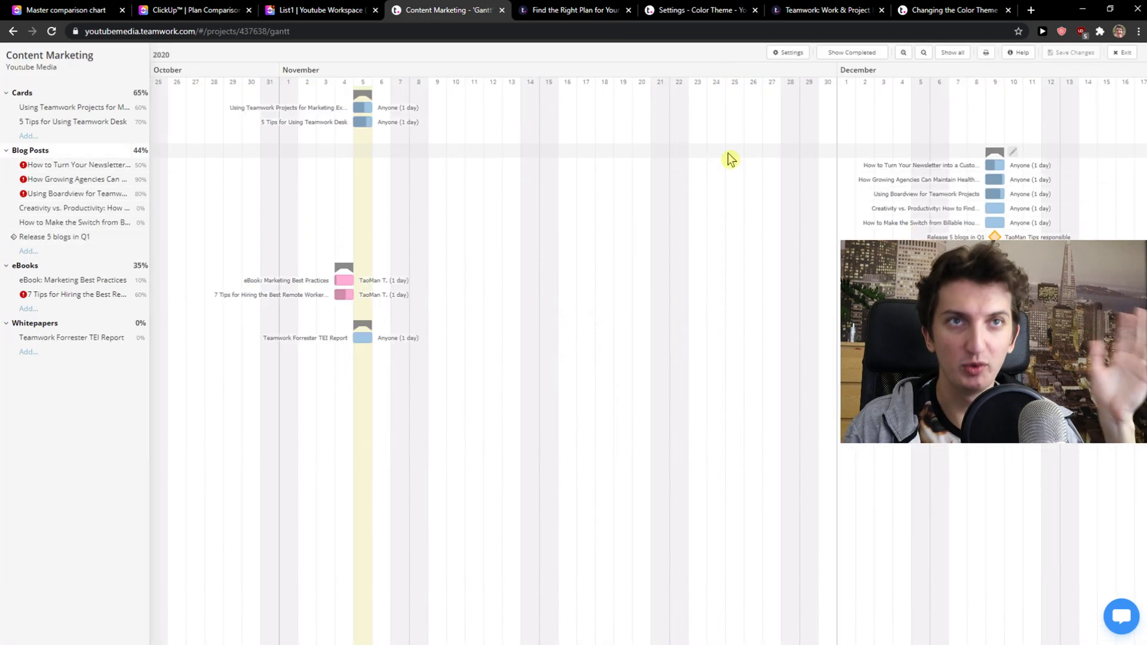
pyautogui.click(14, 31)
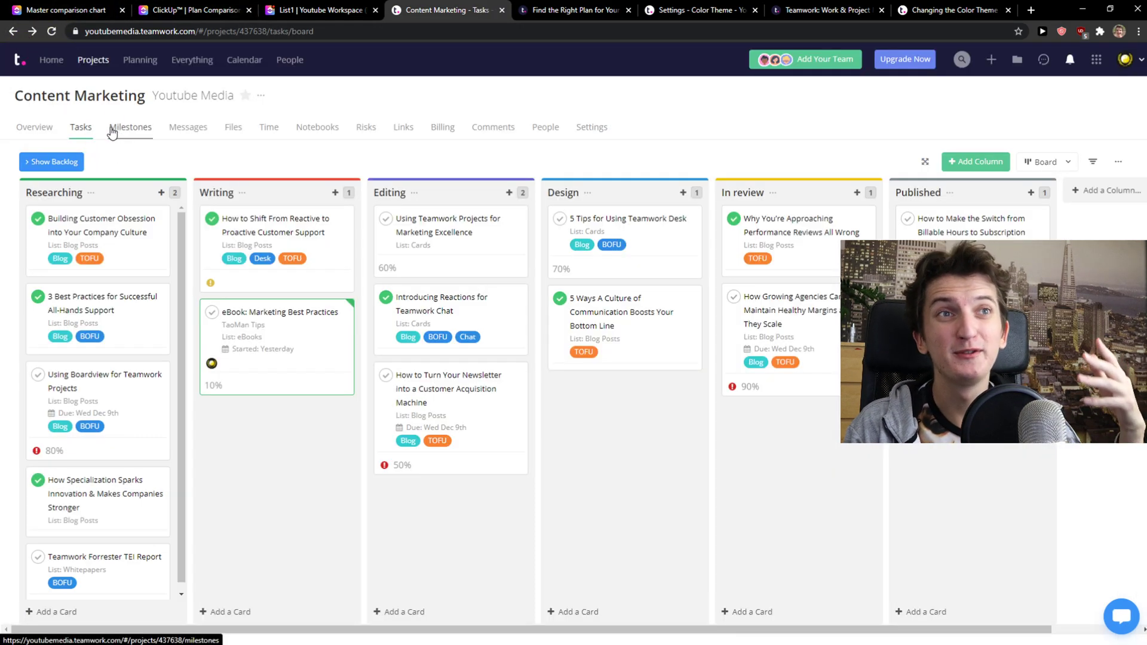
# Visit the Milestones, Messages, Billing, Time, Notebooks, People and Tasks pages, then the ClickUp tab.
pyautogui.click(140, 131)
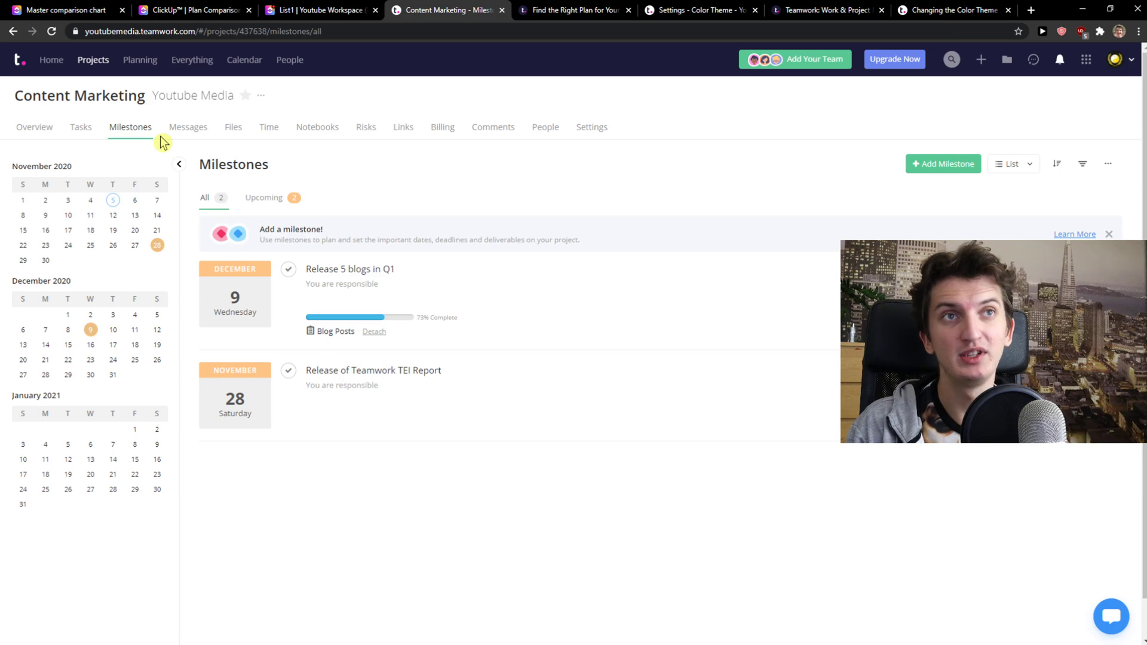
pyautogui.click(190, 126)
pyautogui.click(443, 129)
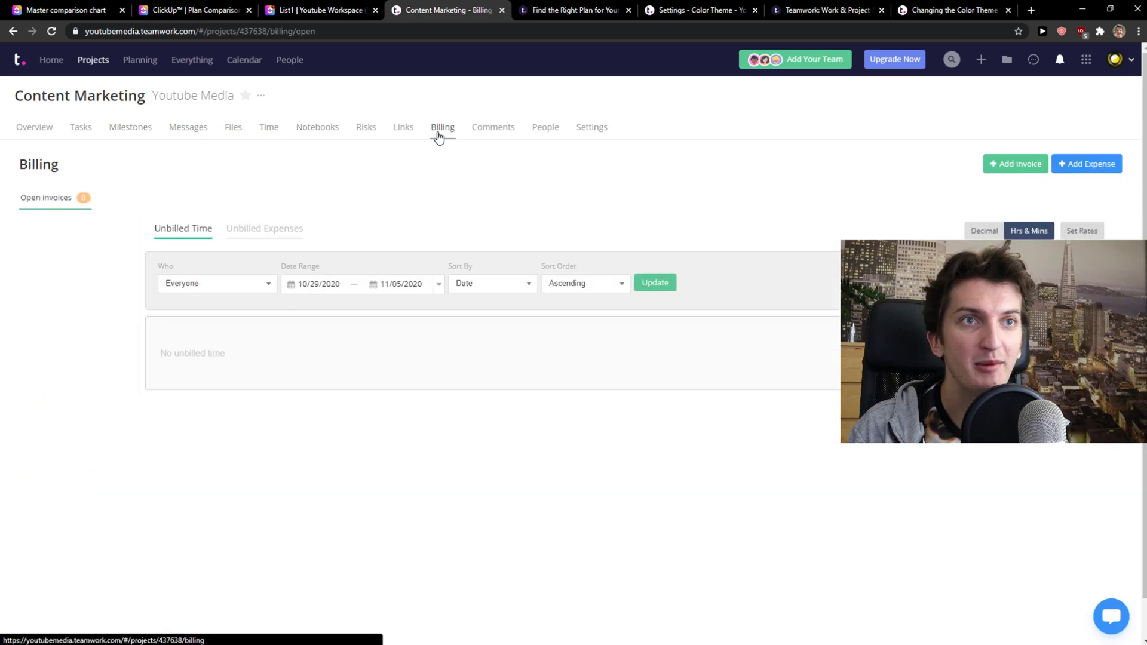
pyautogui.click(269, 128)
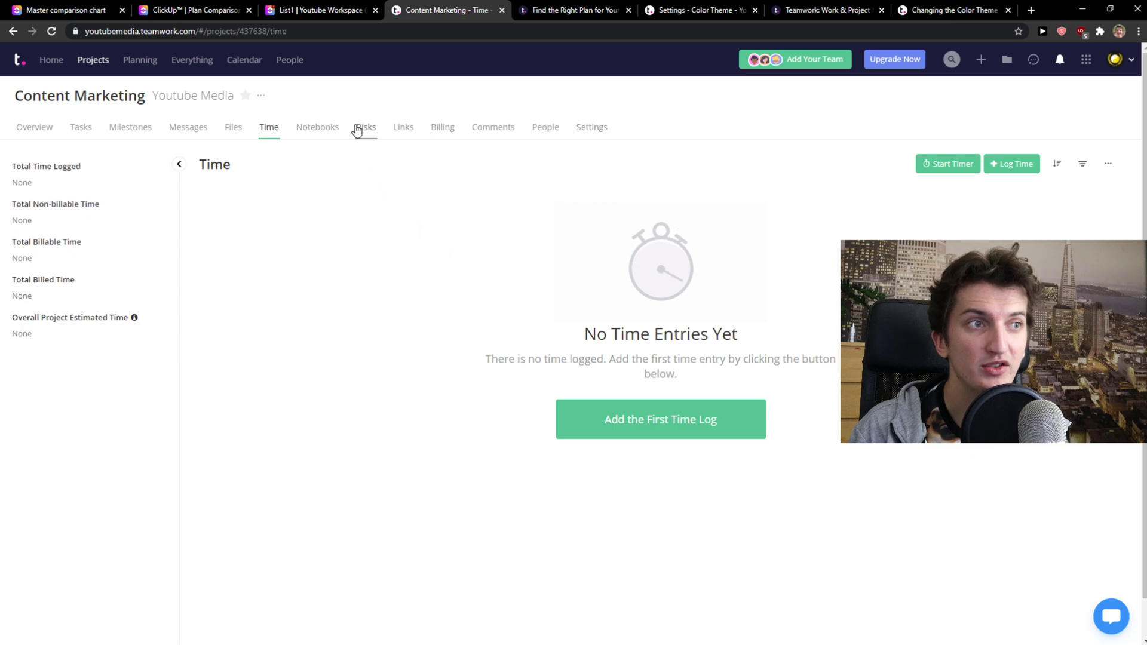
pyautogui.click(333, 125)
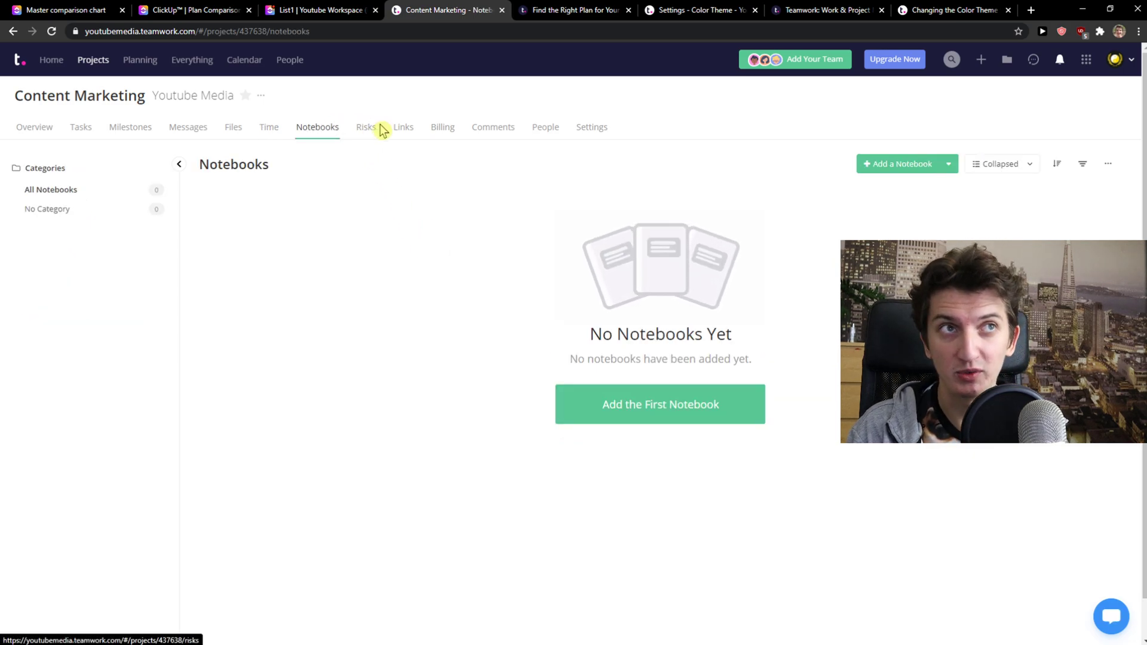
pyautogui.click(555, 131)
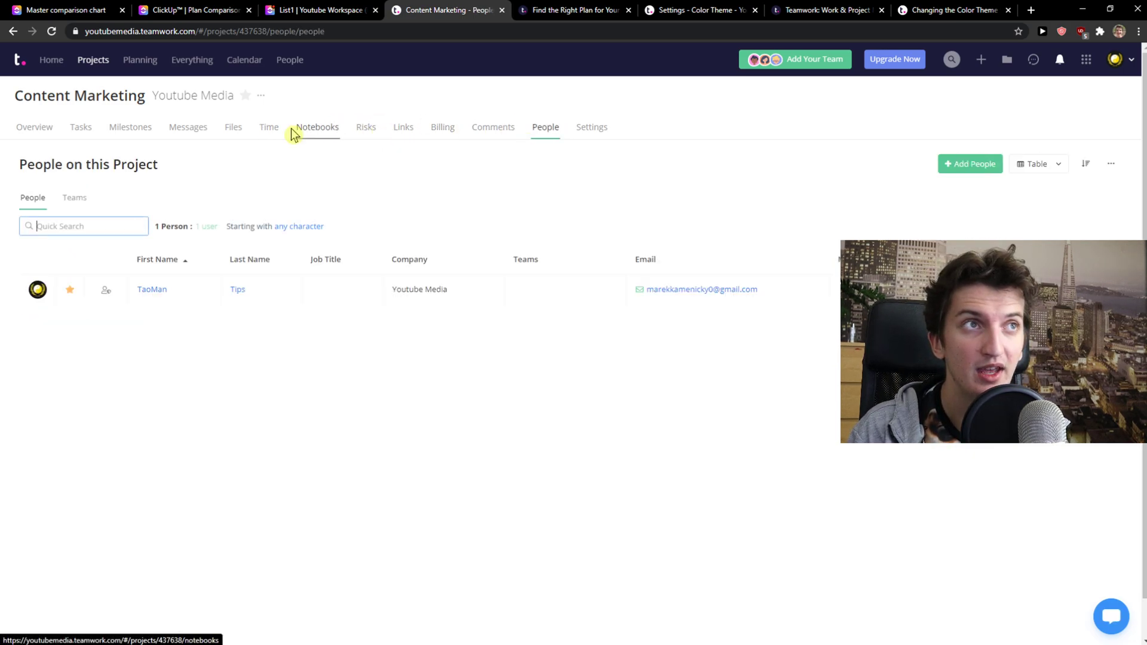
pyautogui.click(82, 129)
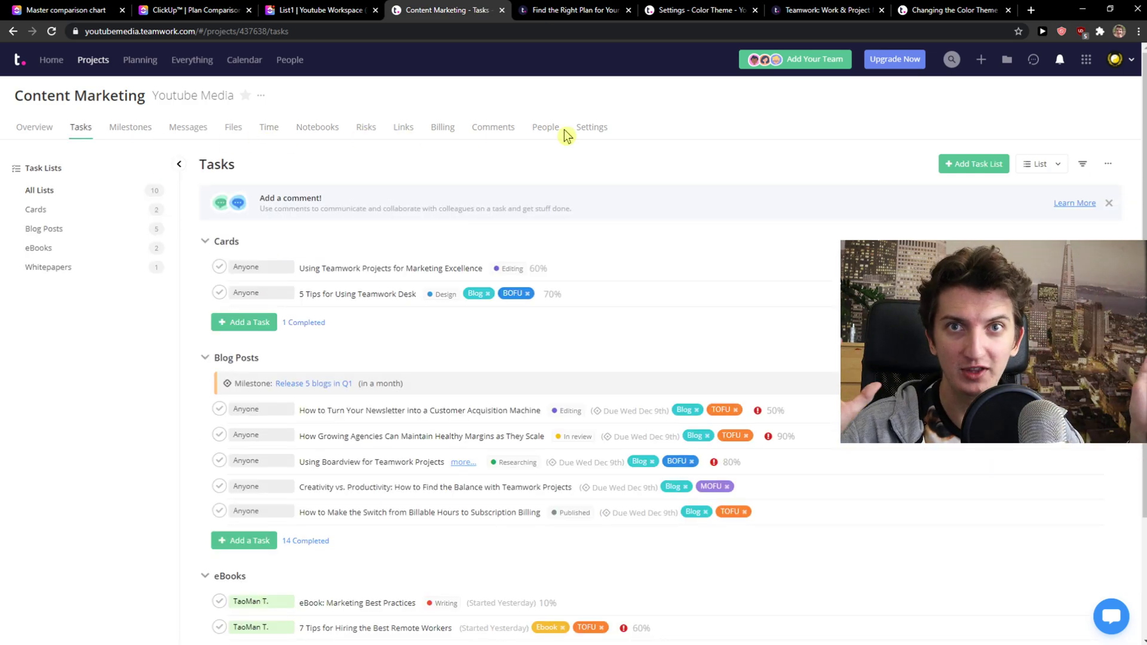
pyautogui.click(350, 8)
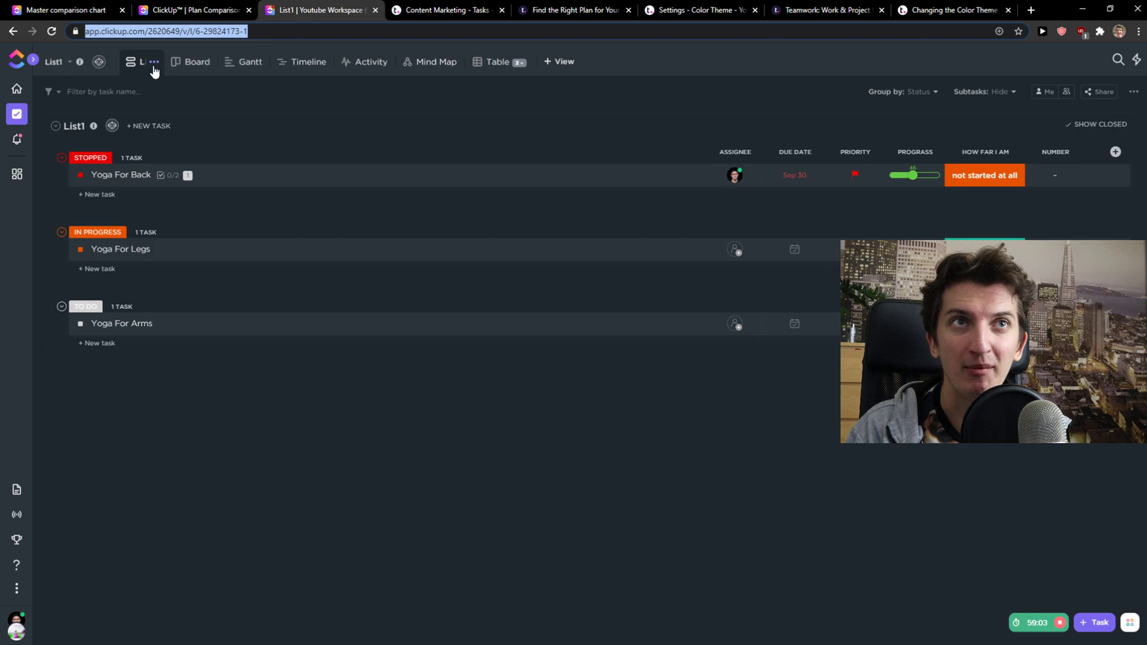
# Cycle List1 through Board, Gantt, Timeline, Activity, Mind Map and Table views.
pyautogui.click(191, 70)
pyautogui.click(242, 71)
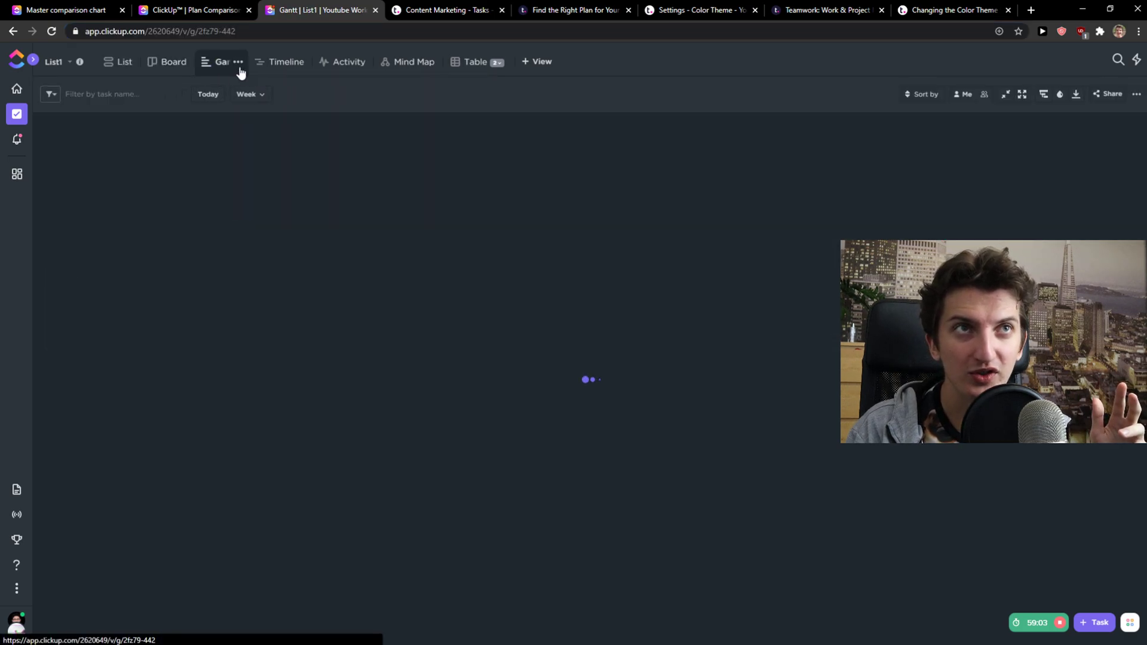
pyautogui.click(278, 70)
pyautogui.click(348, 71)
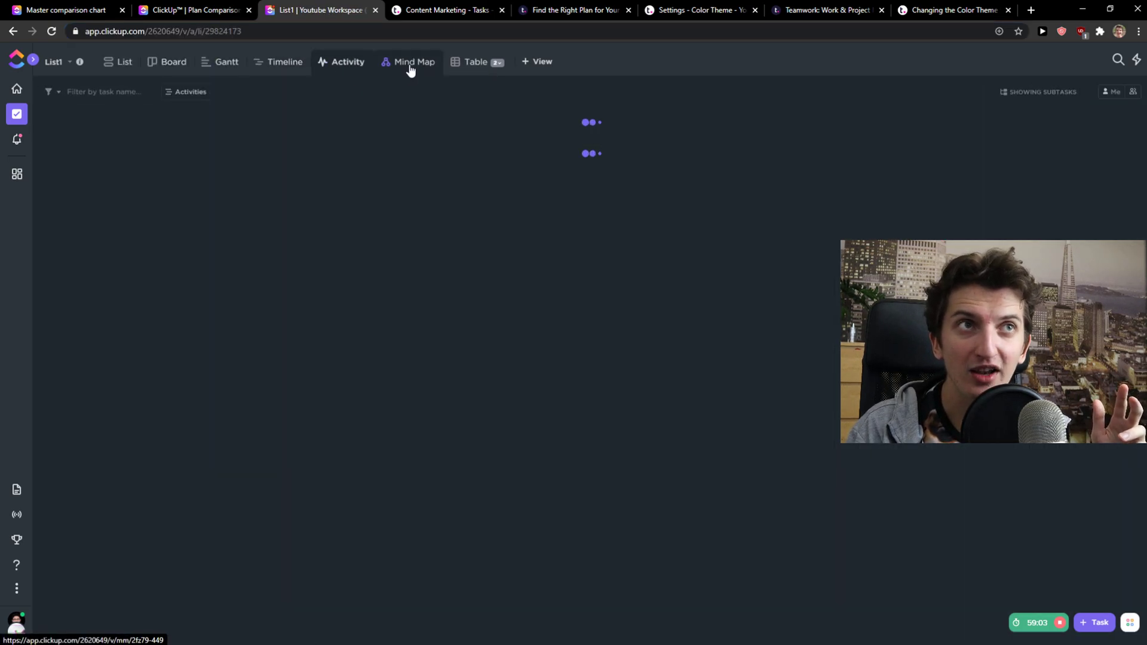
pyautogui.click(419, 70)
pyautogui.click(470, 71)
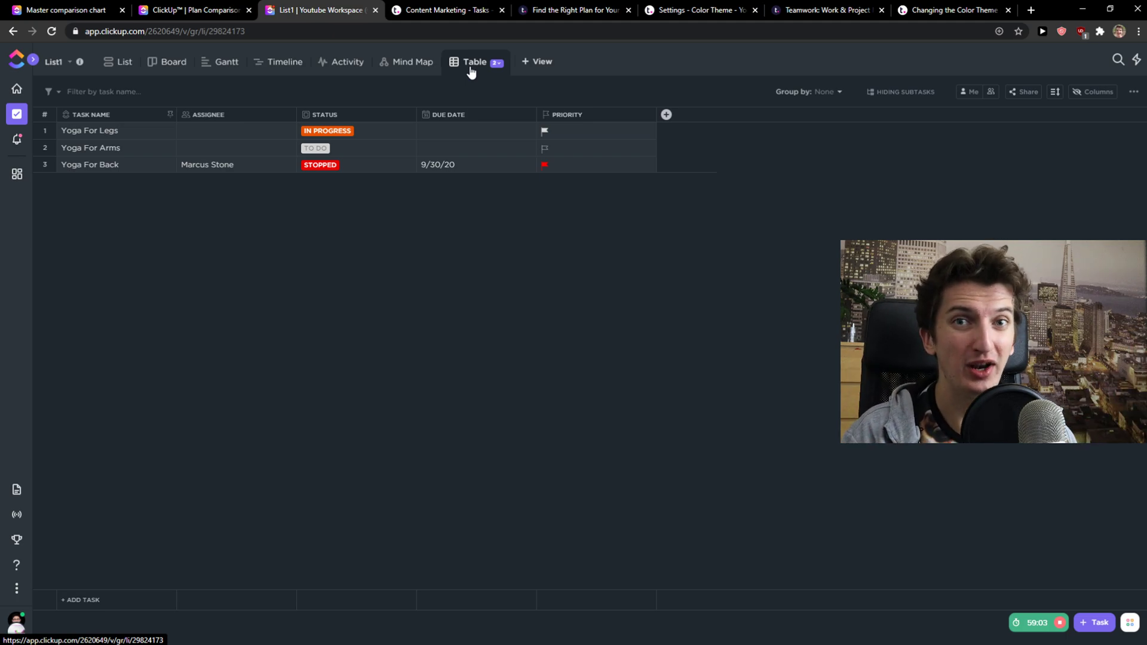
# Compare against Teamwork's billing page, then browse the + View types without adding one.
pyautogui.click(454, 9)
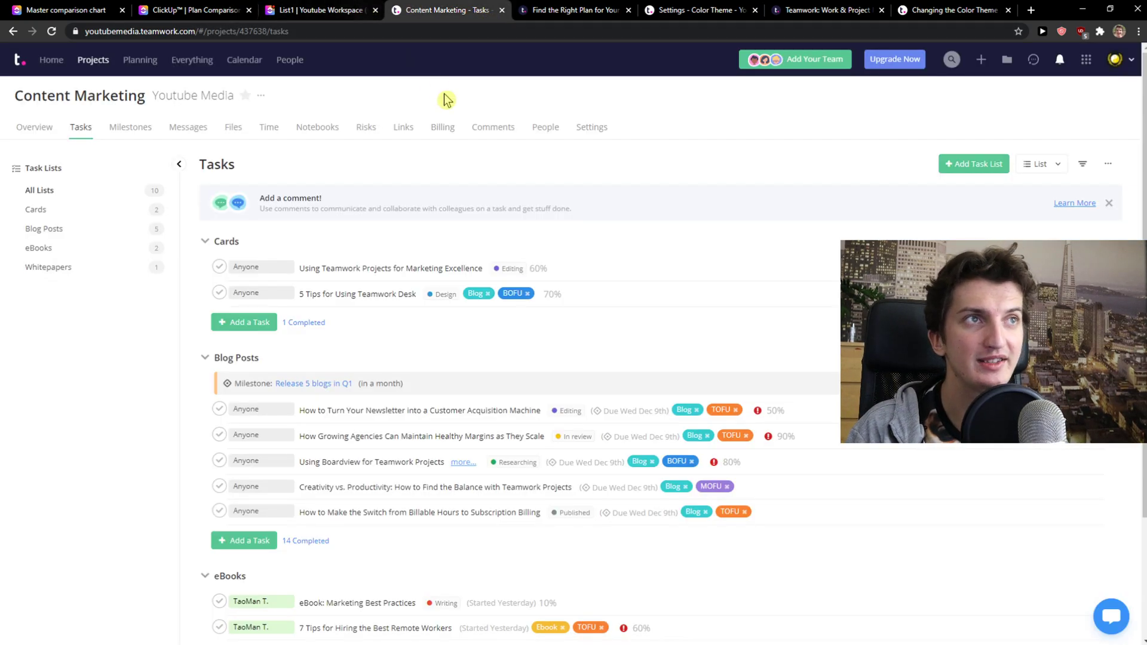
pyautogui.click(438, 128)
pyautogui.click(286, 10)
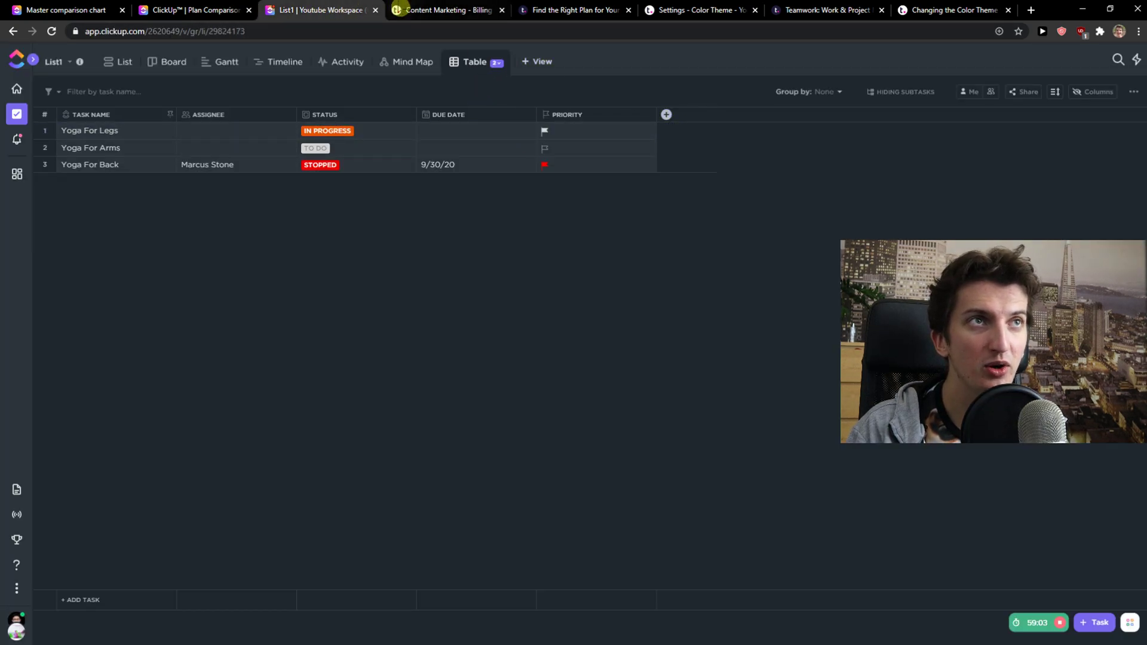
pyautogui.click(389, 10)
pyautogui.click(352, 8)
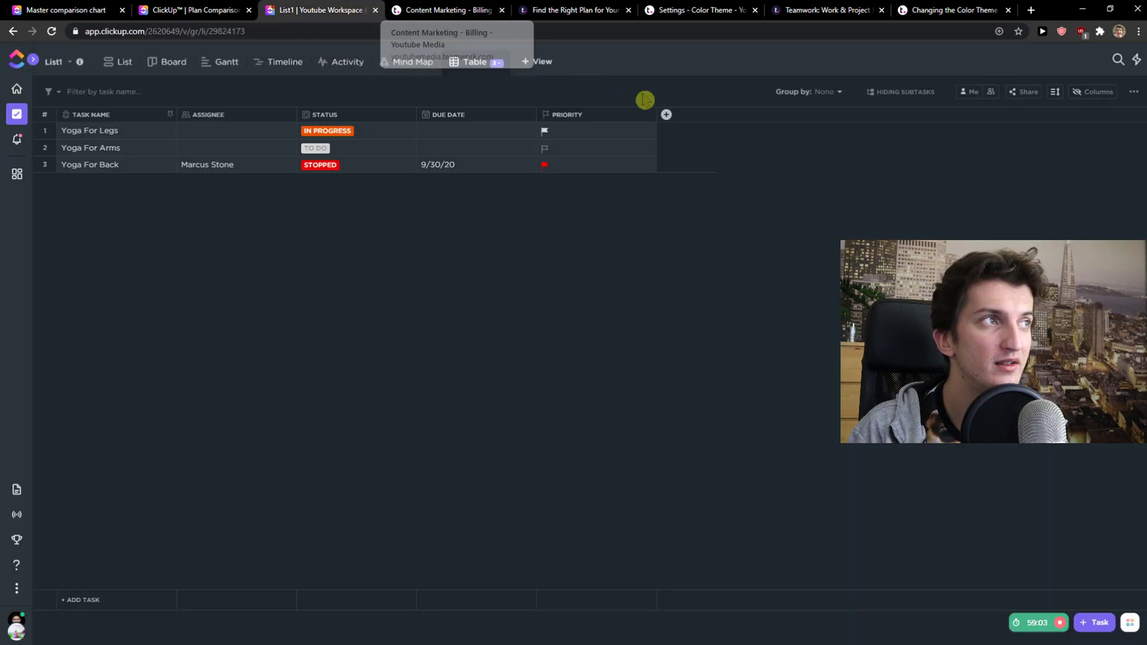
pyautogui.click(531, 64)
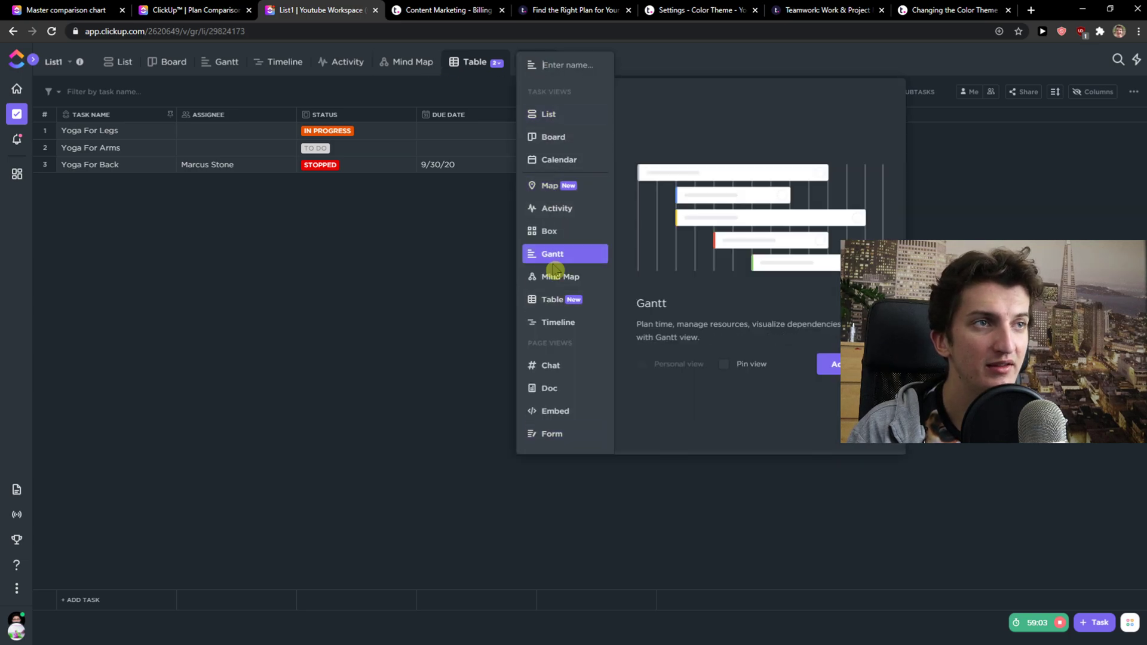
pyautogui.click(329, 230)
# Reset the Yoga For Back task's tracked time to zero, close it, and return to Teamwork.
pyautogui.click(119, 62)
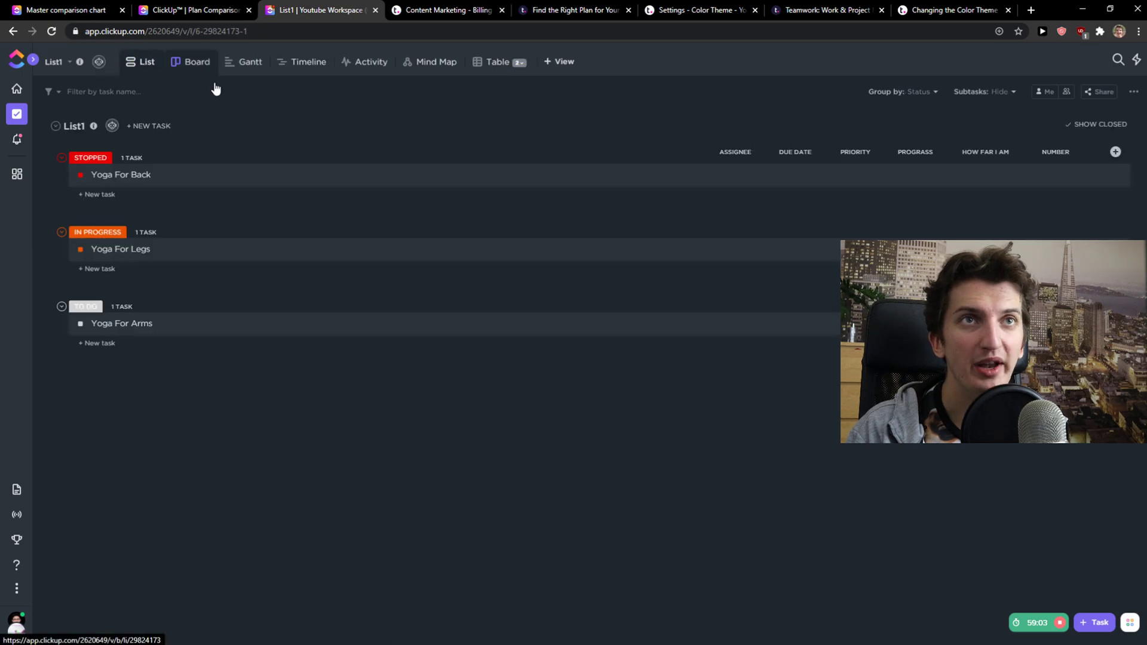
pyautogui.click(122, 174)
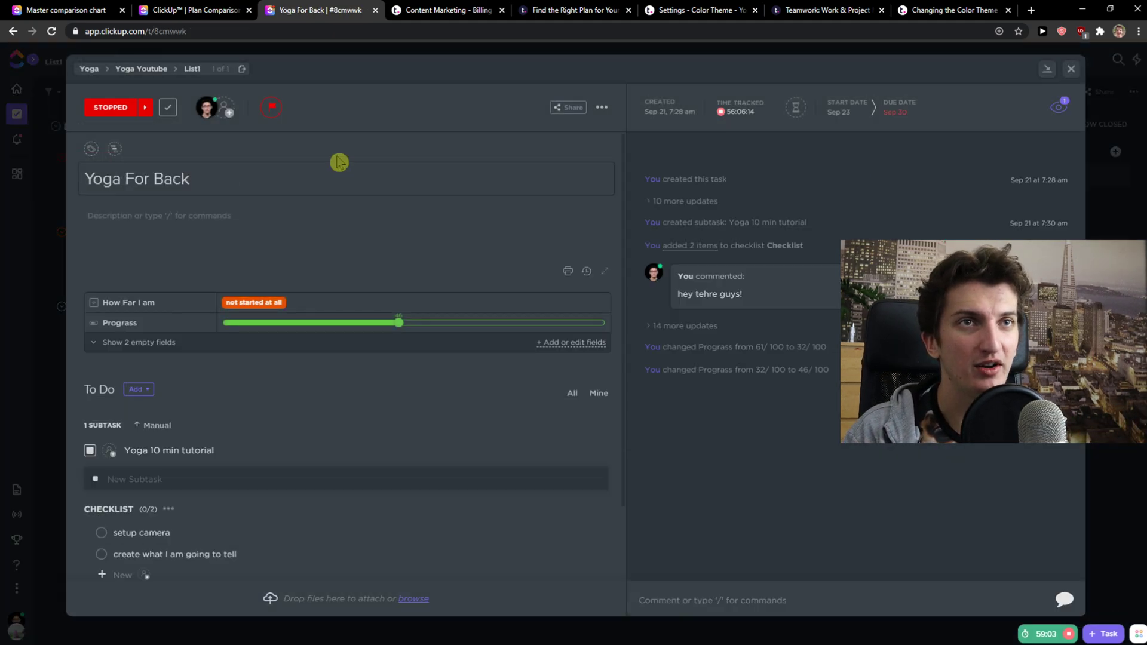
pyautogui.click(721, 113)
pyautogui.click(721, 113)
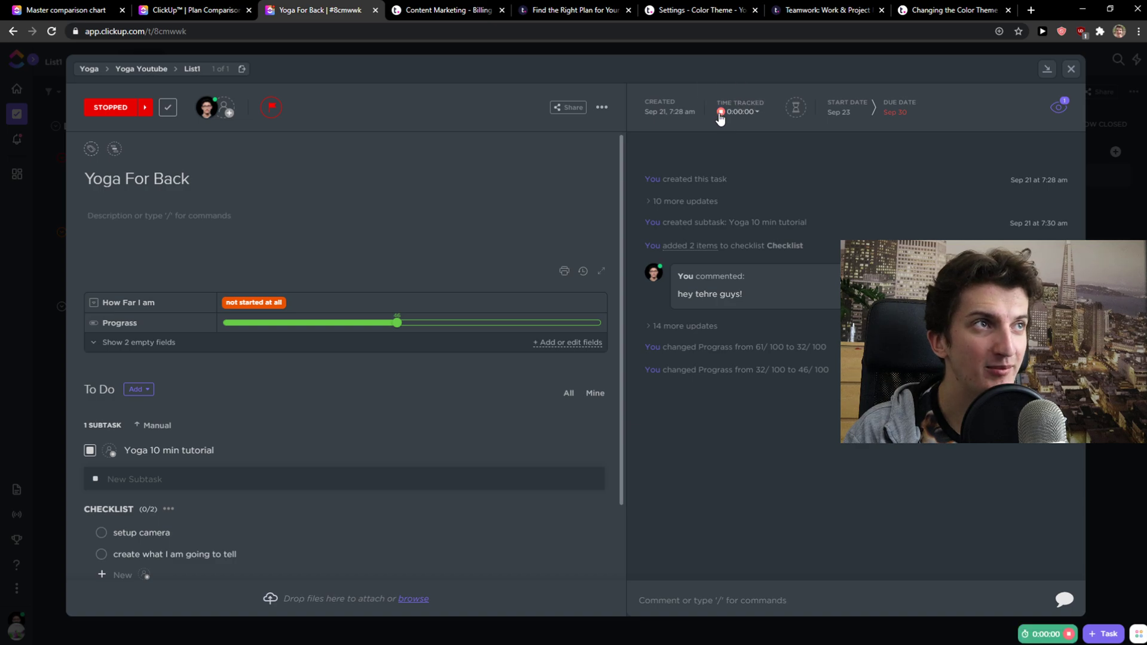
pyautogui.click(1071, 69)
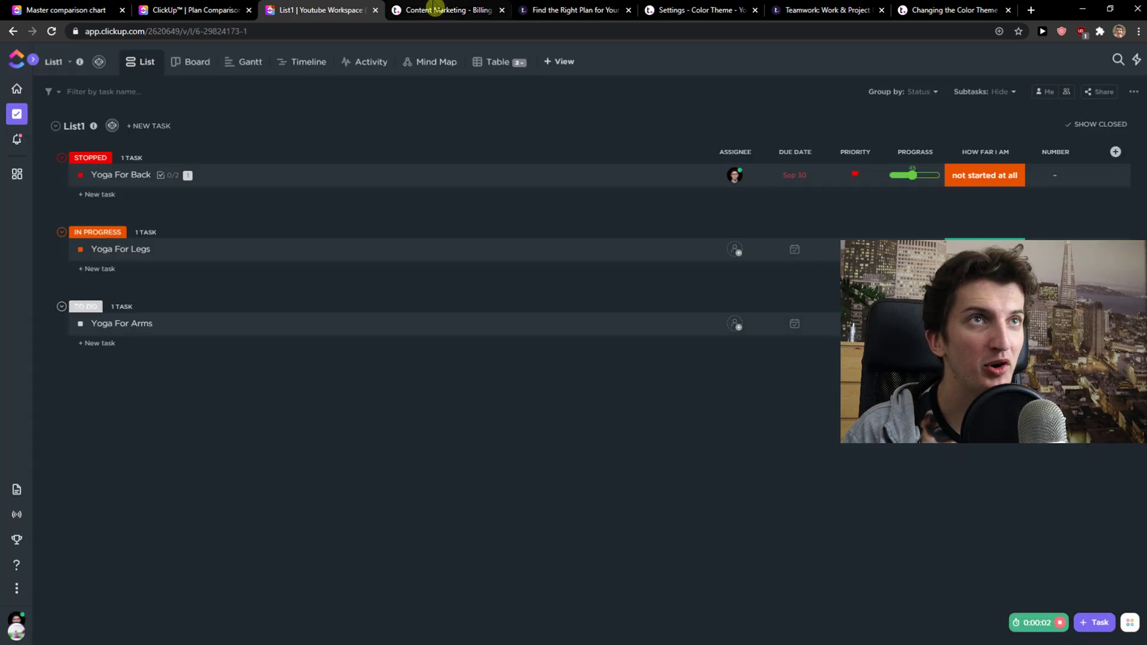
pyautogui.click(399, 12)
# Open the 'How Growing Agencies Can Maintain Healthy Margins as They Scale' task and start editing it.
pyautogui.click(93, 131)
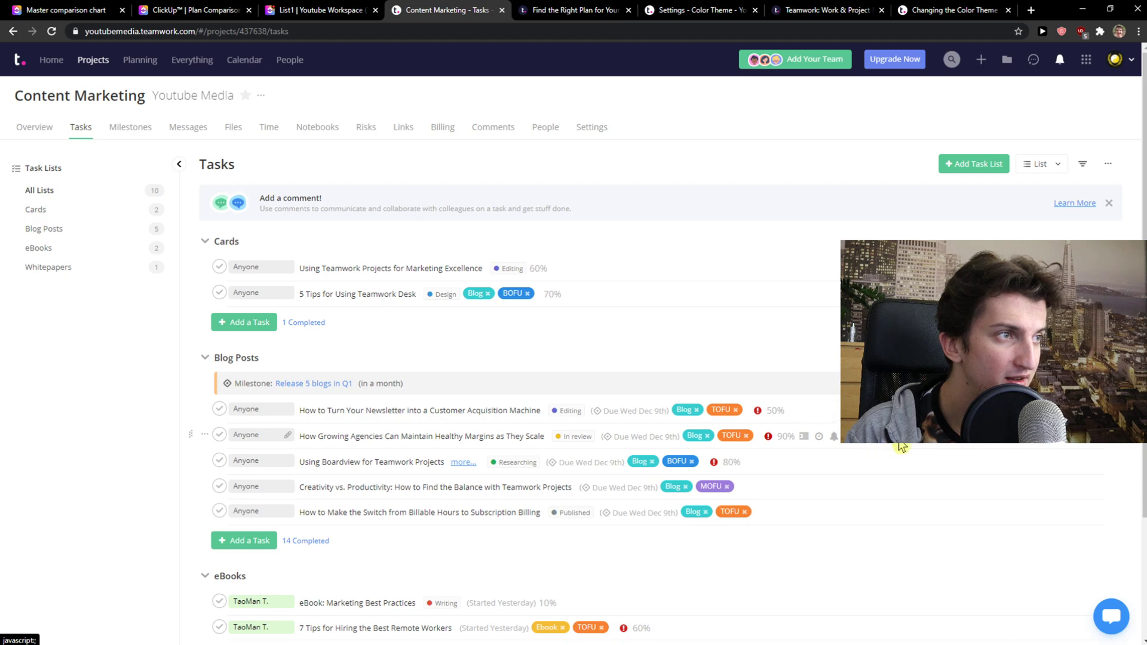
pyautogui.click(1114, 437)
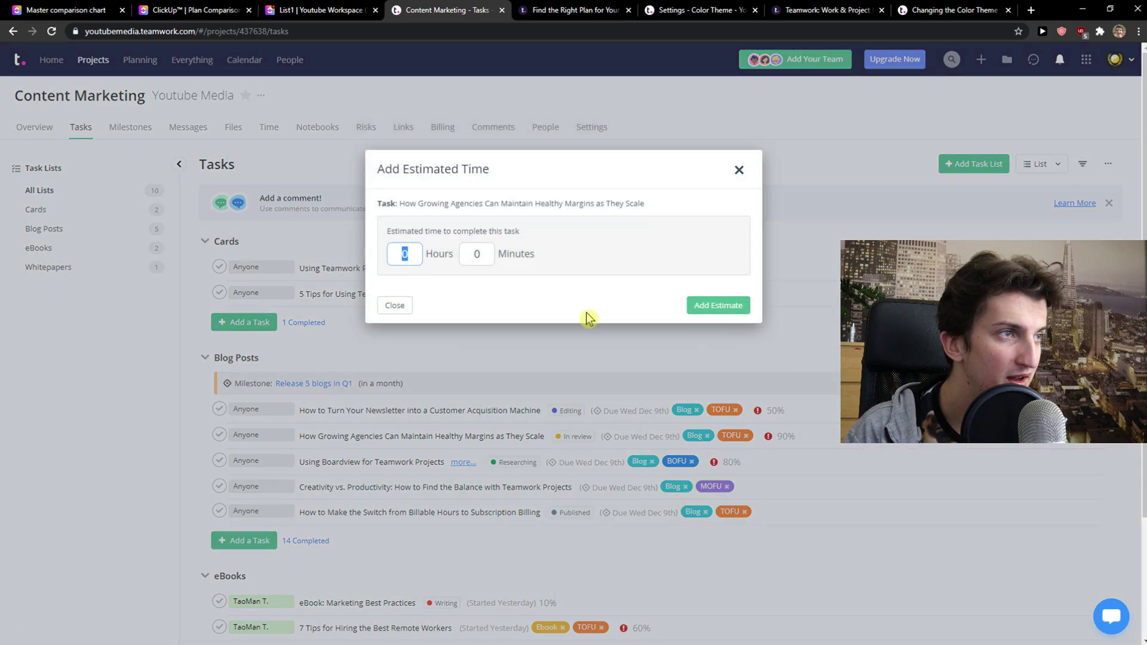
pyautogui.click(739, 172)
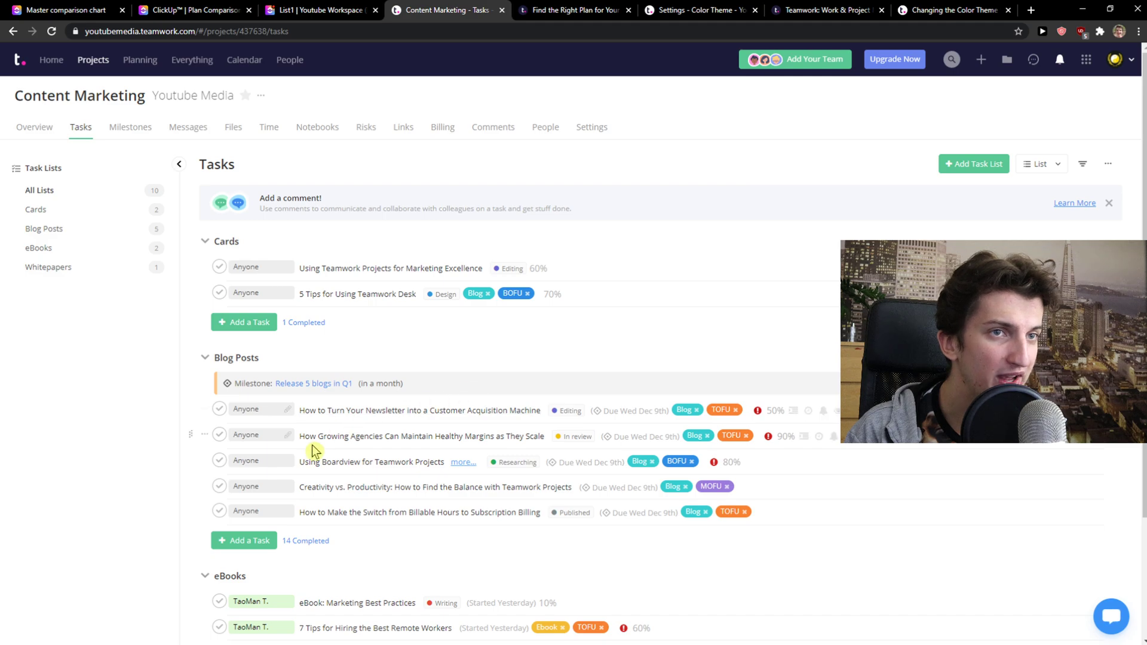
pyautogui.click(334, 438)
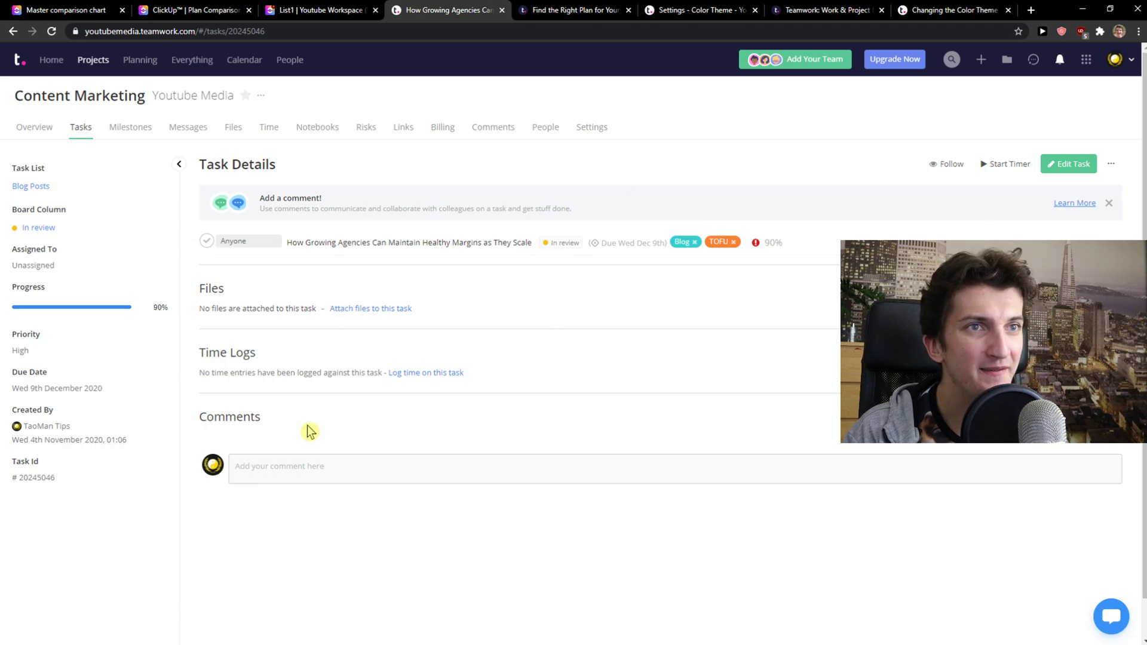
pyautogui.click(1047, 169)
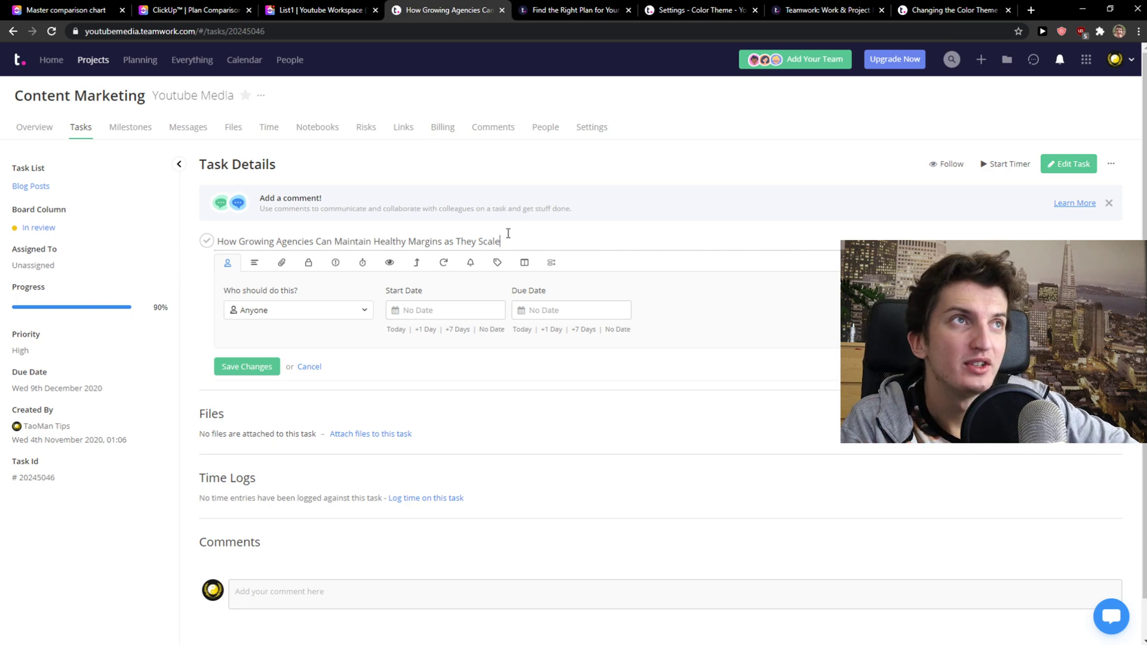
# On the Teamwork pricing page, highlight the Free Forever project and member limits.
pyautogui.click(574, 10)
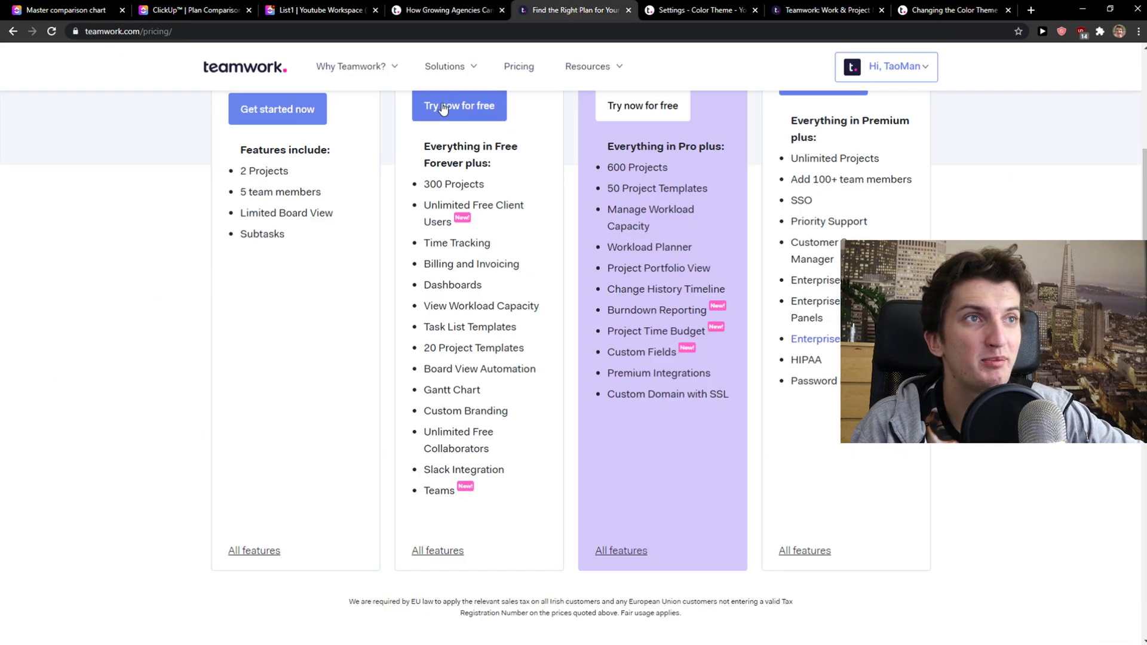
pyautogui.scroll(3, 455, 108)
pyautogui.scroll(5, 445, 108)
pyautogui.scroll(-5, 436, 116)
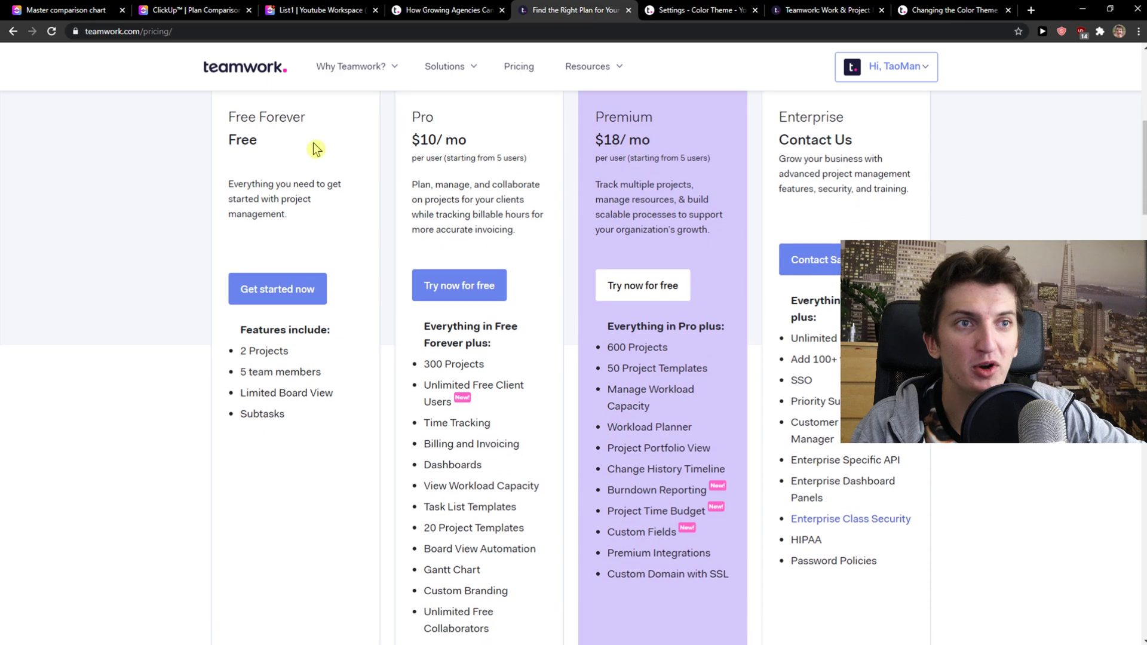
pyautogui.moveTo(242, 357); pyautogui.dragTo(284, 378)
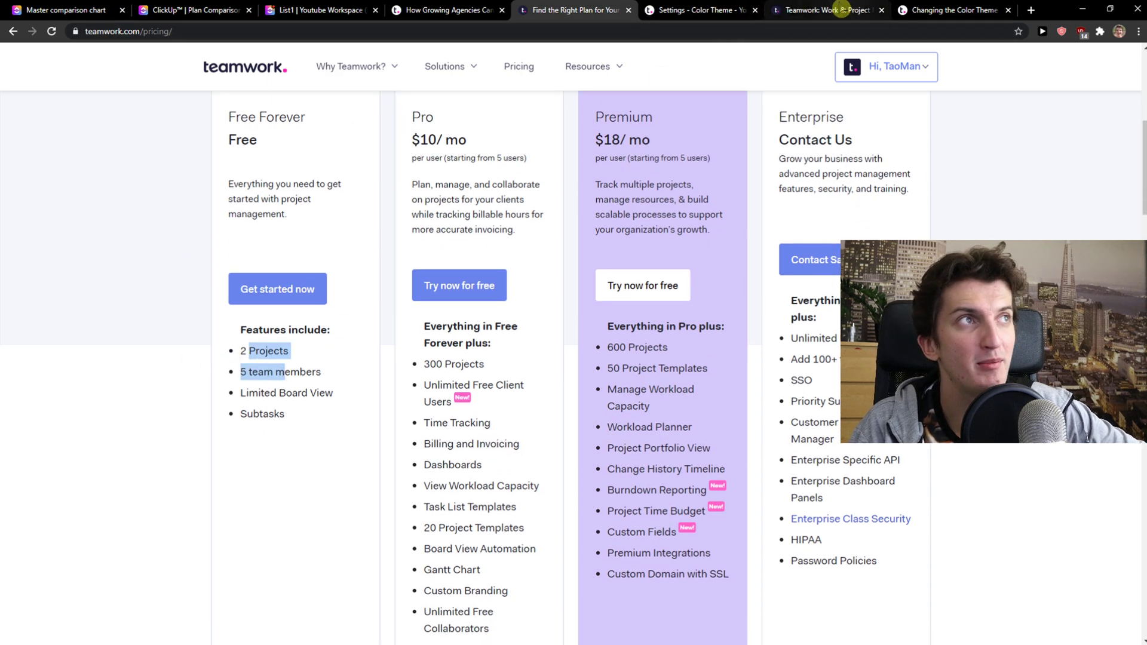
pyautogui.click(716, 10)
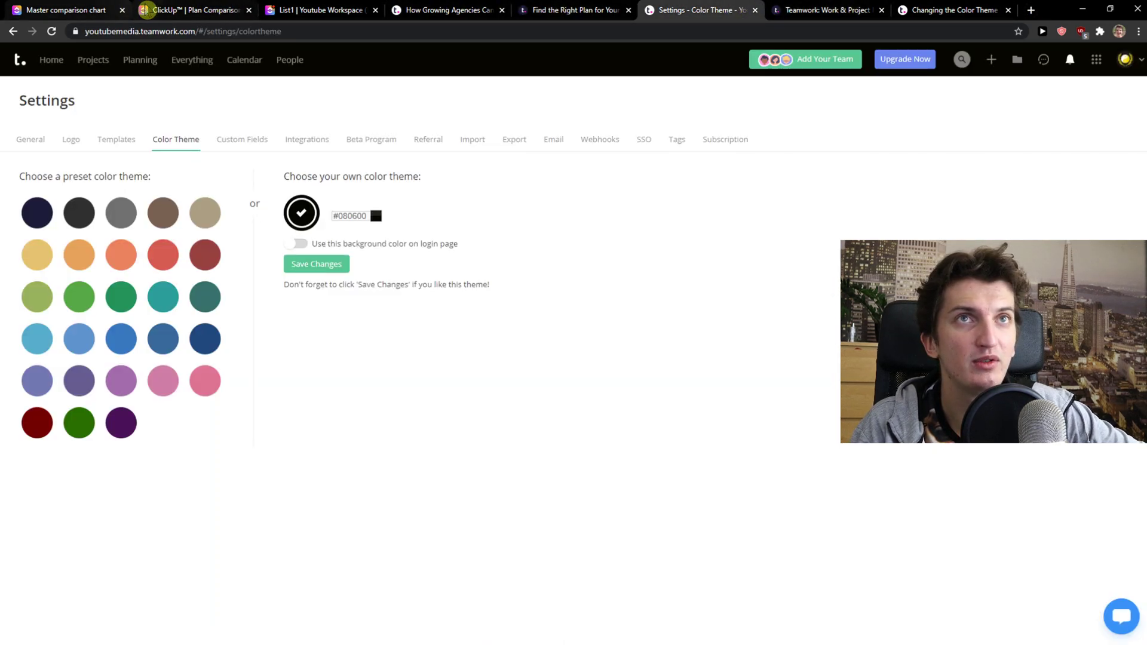
# Move the ClickUp pricing tab beside Teamwork pricing and compare the two.
pyautogui.moveTo(199, 8); pyautogui.dragTo(579, 9)
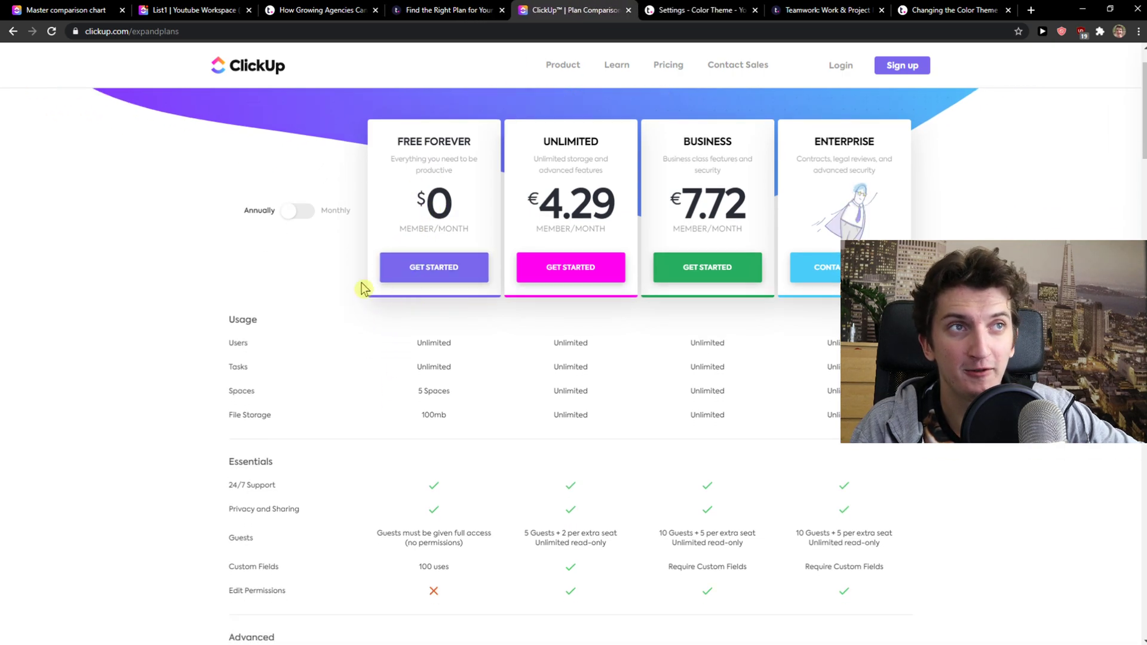
pyautogui.click(466, 9)
pyautogui.scroll(2, 287, 217)
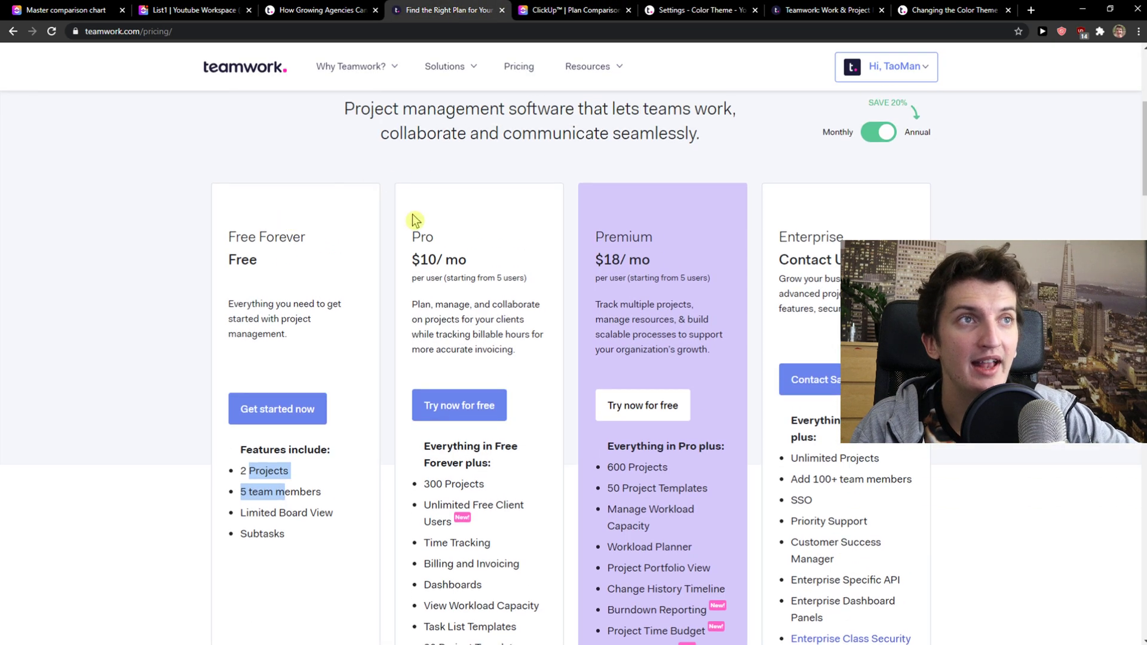
pyautogui.moveTo(411, 227); pyautogui.dragTo(466, 273)
pyautogui.click(546, 10)
pyautogui.click(457, 10)
# Switch ClickUp's plan prices to monthly billing, then highlight Teamwork Pro plan details.
pyautogui.click(532, 10)
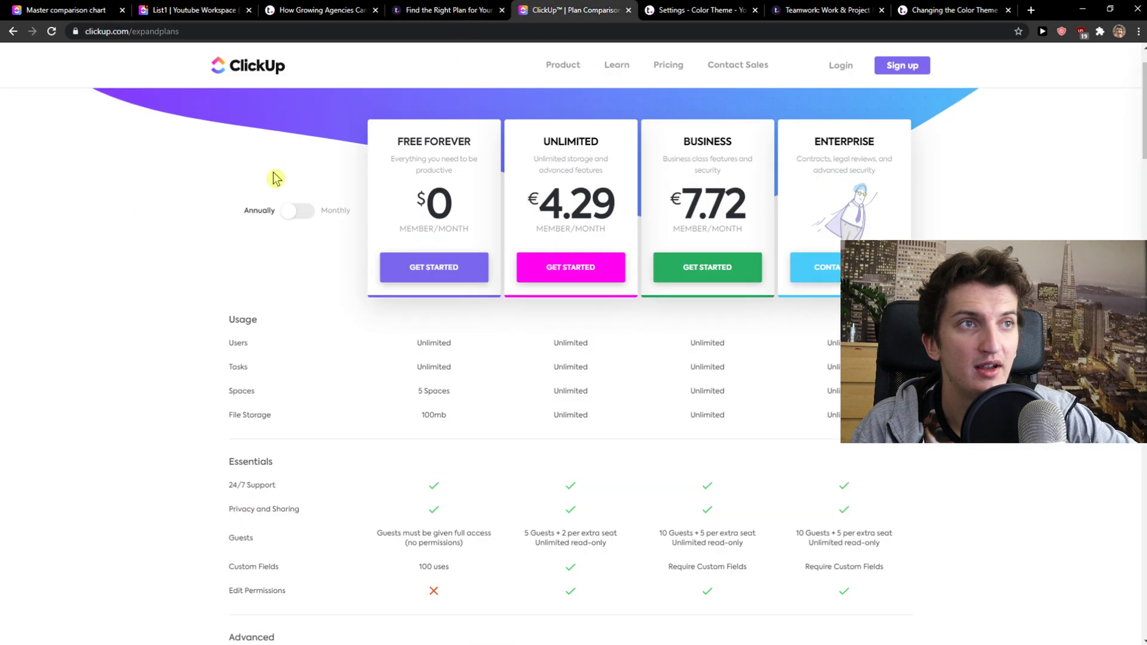
pyautogui.click(301, 214)
pyautogui.scroll(1, 299, 209)
pyautogui.click(454, 9)
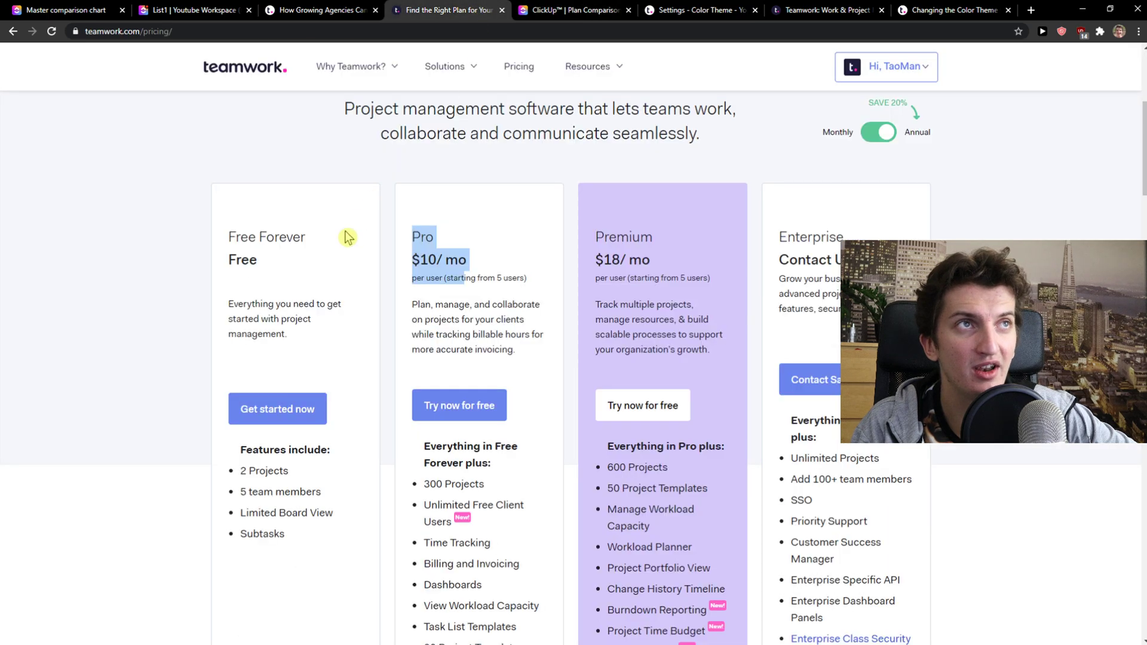
pyautogui.scroll(-2, 379, 353)
pyautogui.moveTo(430, 364); pyautogui.dragTo(470, 387)
pyautogui.scroll(-2, 470, 387)
pyautogui.moveTo(430, 302); pyautogui.dragTo(486, 428)
# Scroll ClickUp's plan comparison table and back up to the Advanced automation limits per plan.
pyautogui.scroll(3, 465, 377)
pyautogui.hotkey('ctrl', 'Tab')
pyautogui.scroll(-5, 425, 538)
pyautogui.scroll(-9, 548, 483)
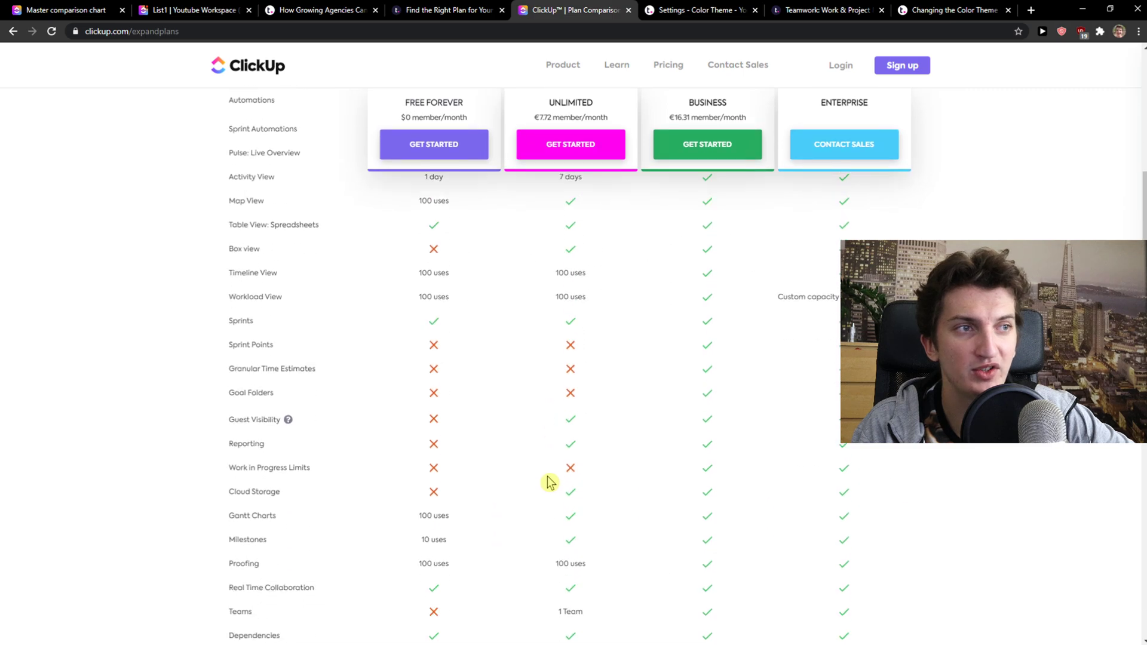
pyautogui.scroll(-9, 548, 482)
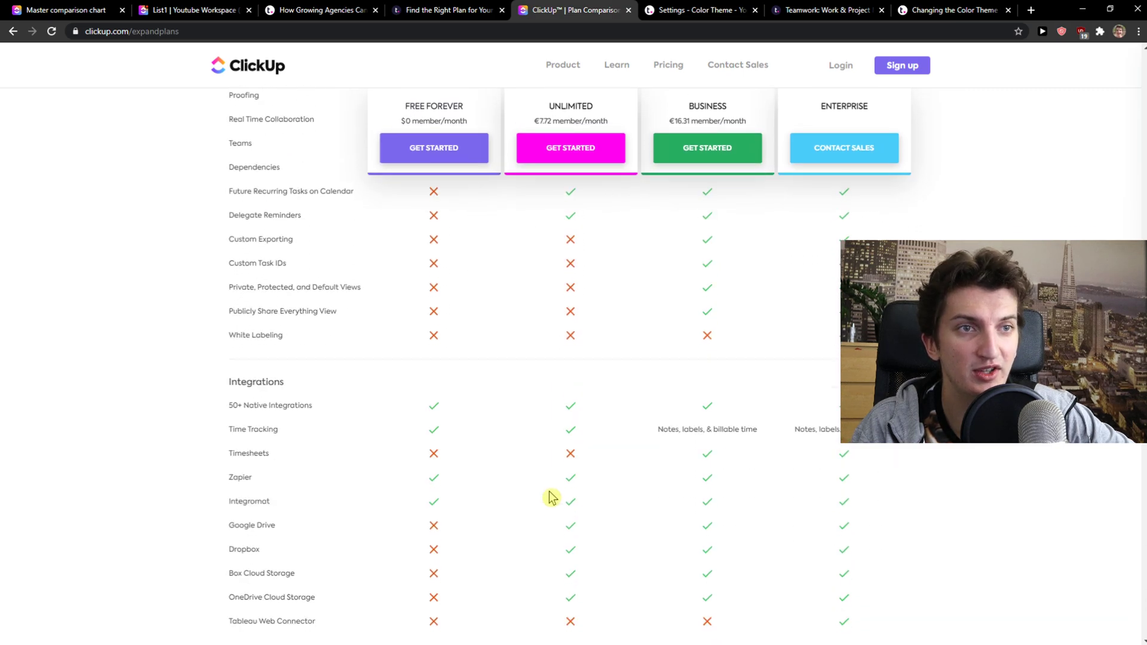
pyautogui.scroll(-9, 550, 497)
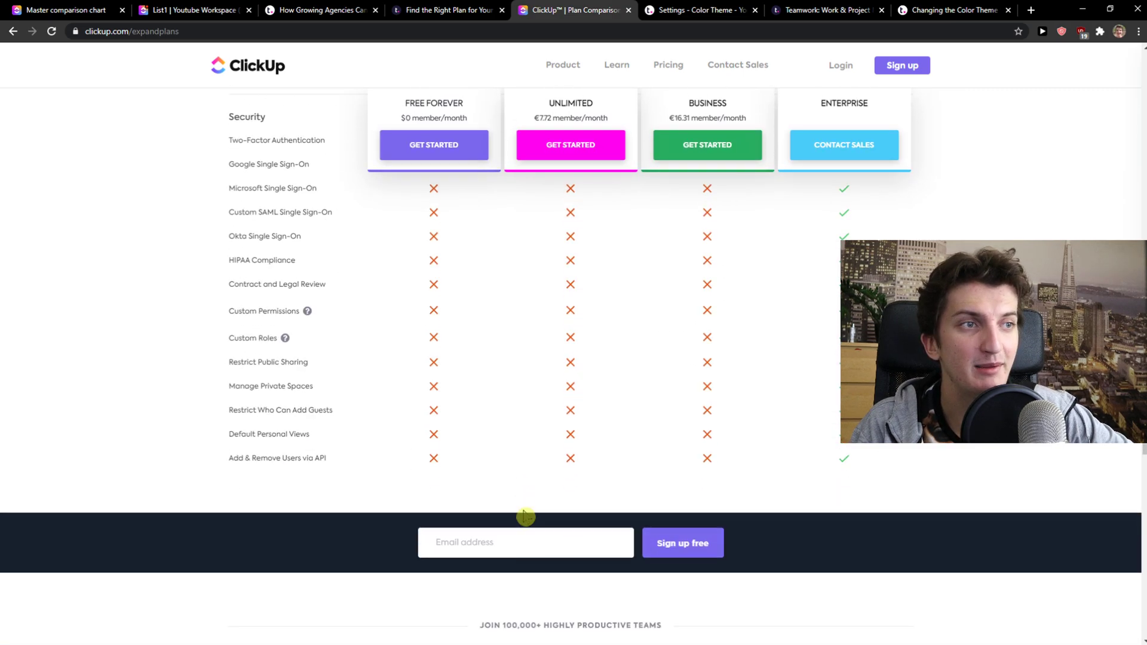
pyautogui.middleClick(528, 488)
pyautogui.scroll(12, 525, 442)
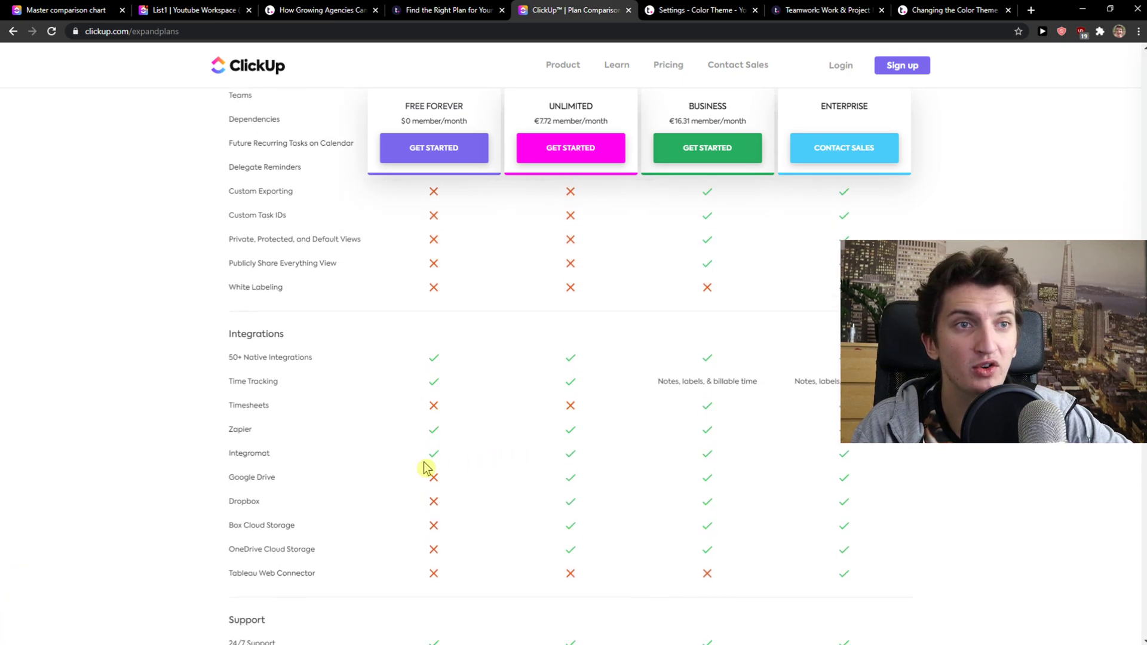
pyautogui.scroll(6, 179, 576)
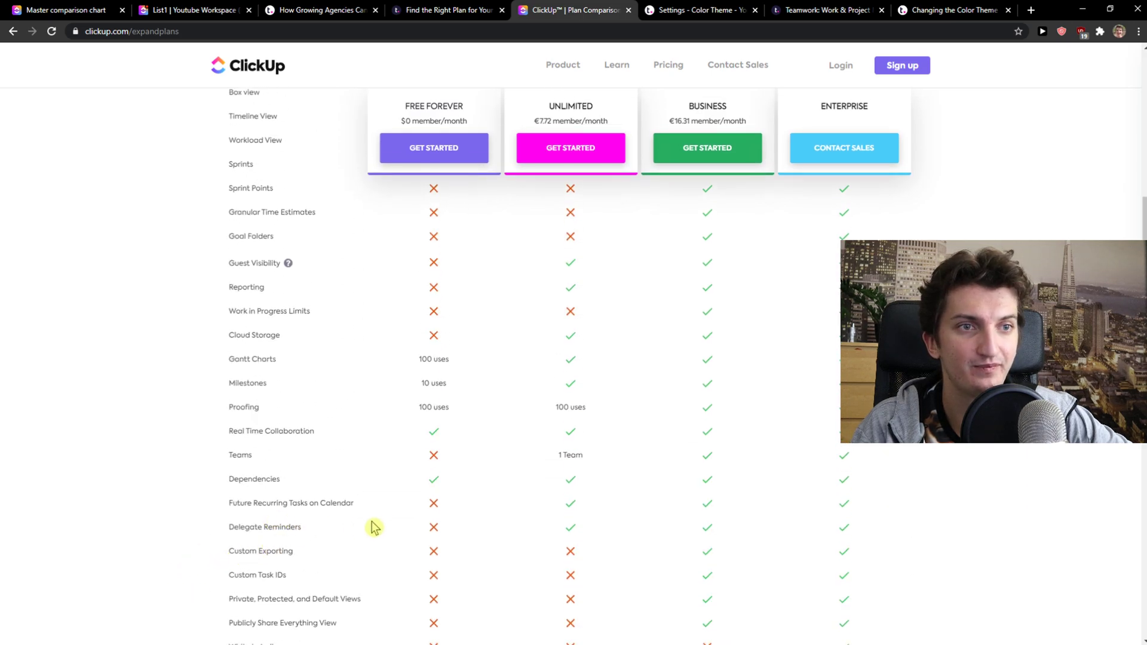
pyautogui.scroll(7, 378, 526)
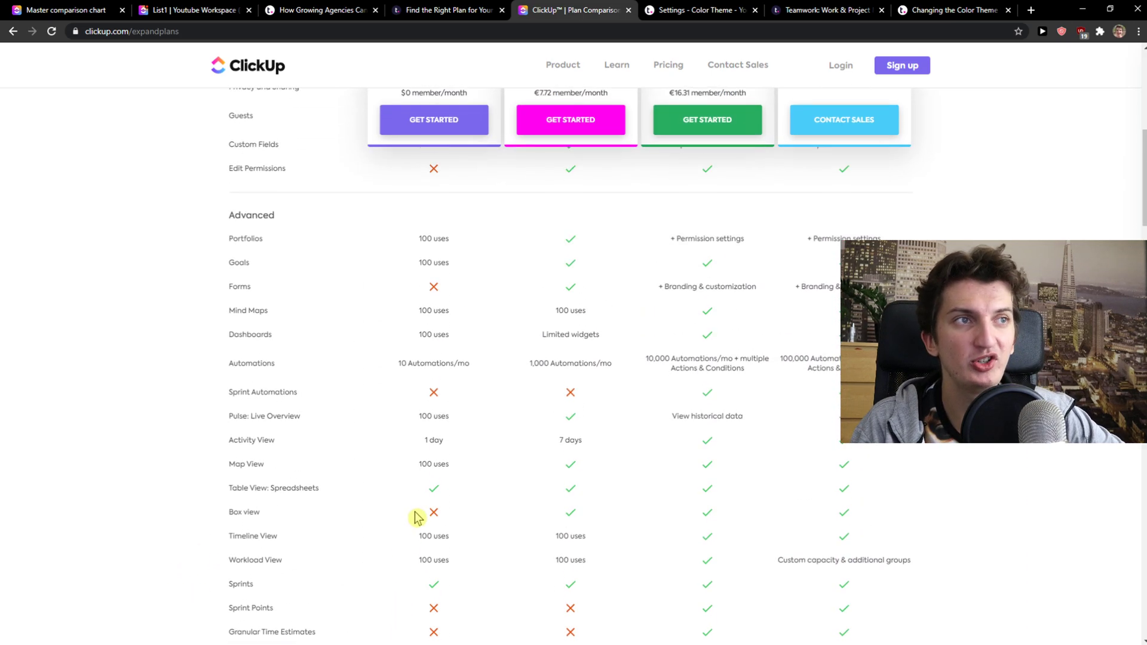